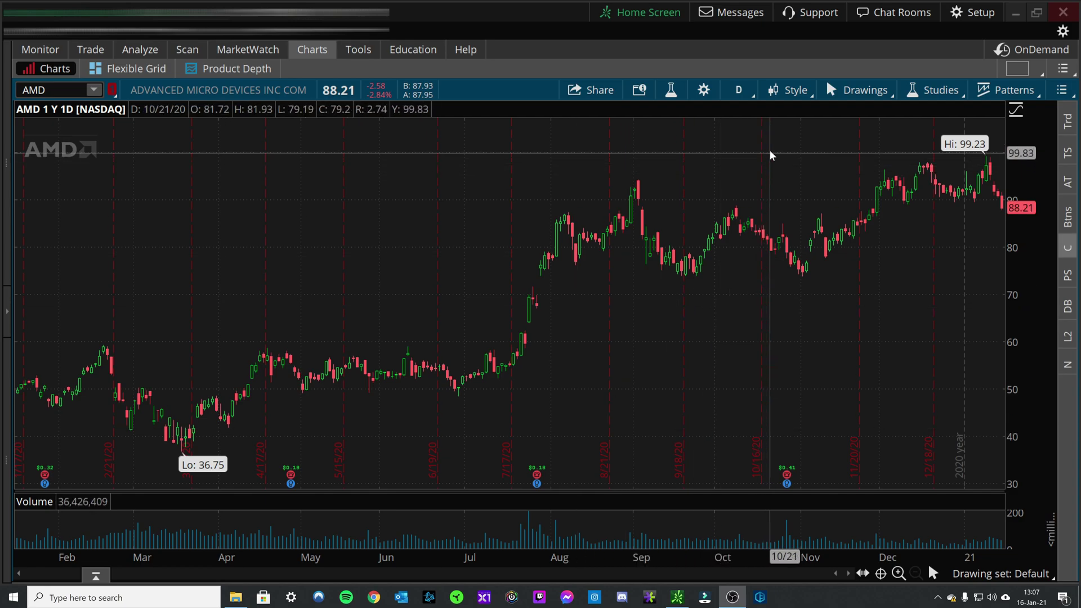
pyautogui.click(799, 91)
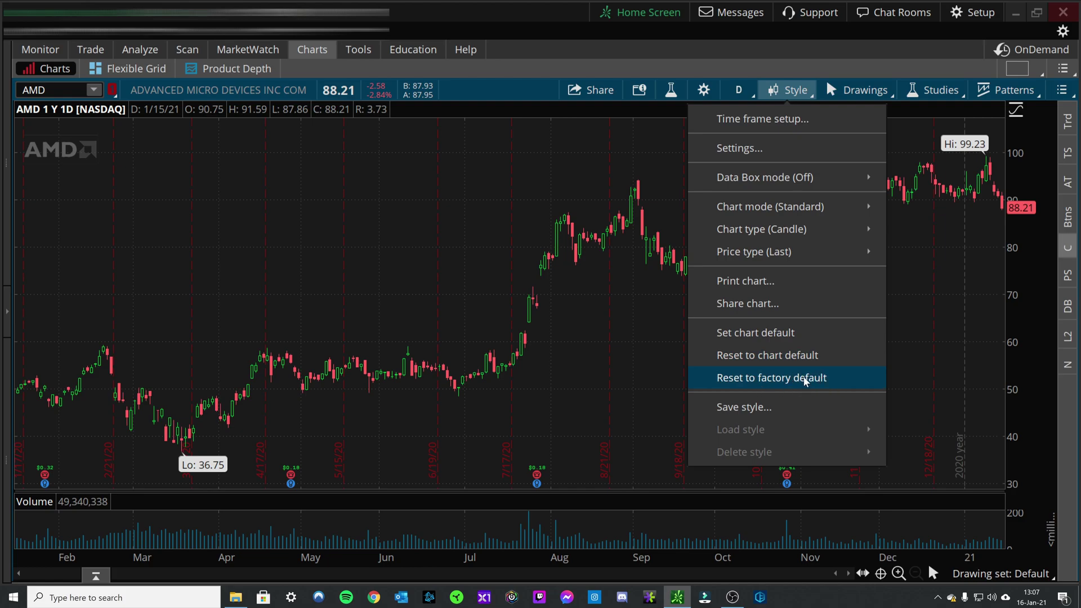
pyautogui.click(508, 79)
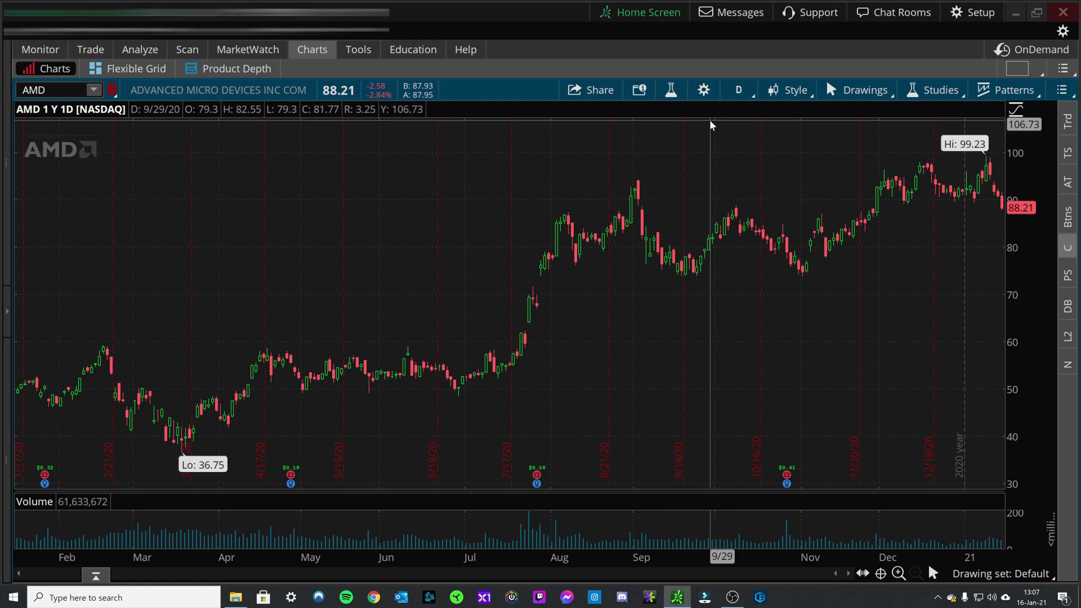
# Step: Enable Fill up for the candles in the chart's appearance settings and leave Fill down enabled
pyautogui.click(704, 91)
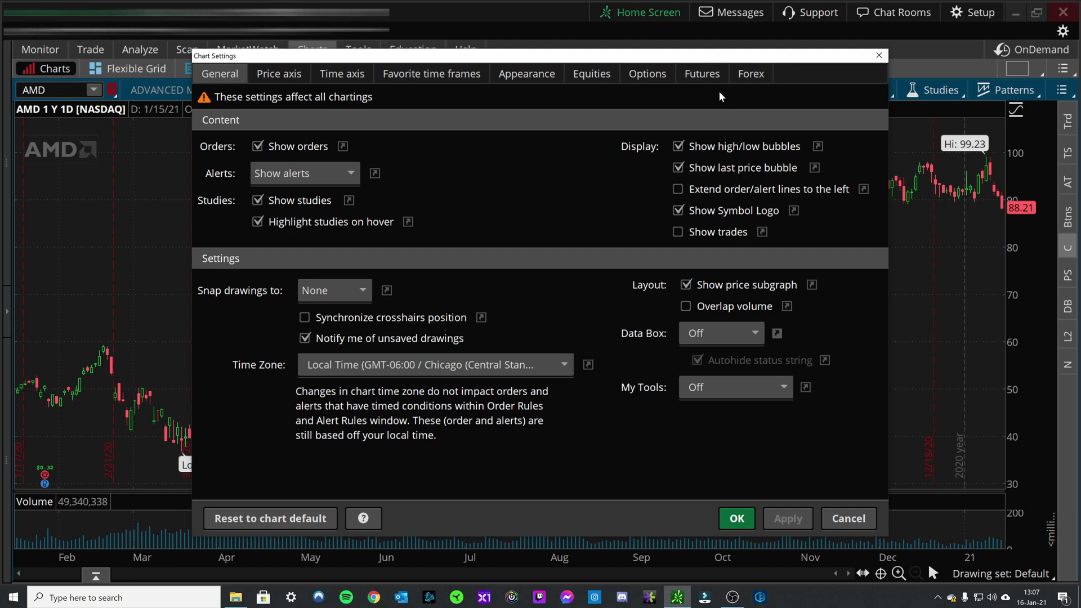
pyautogui.click(517, 76)
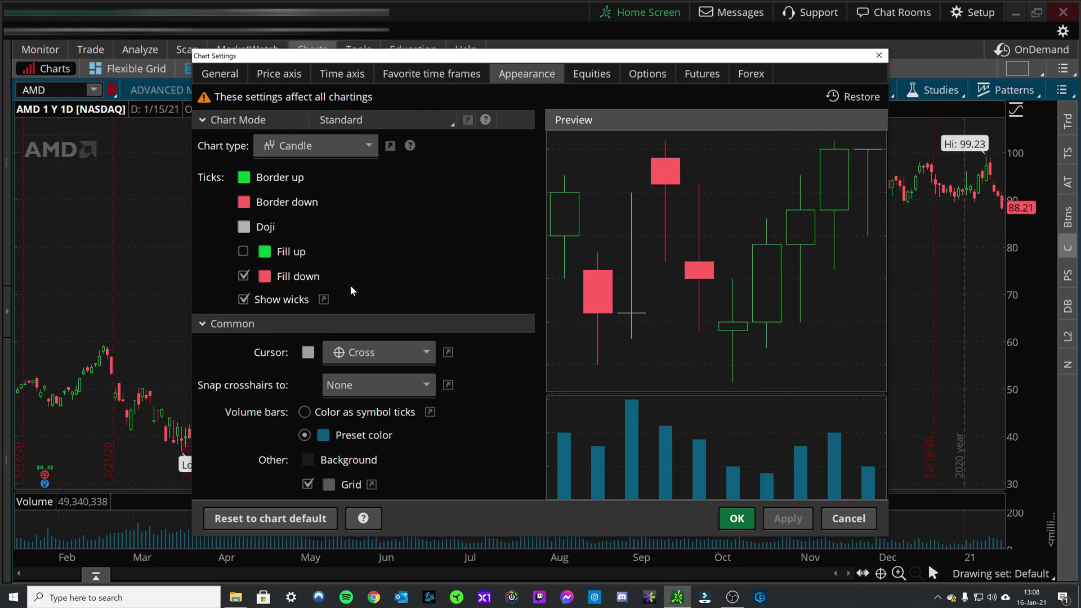
pyautogui.click(244, 252)
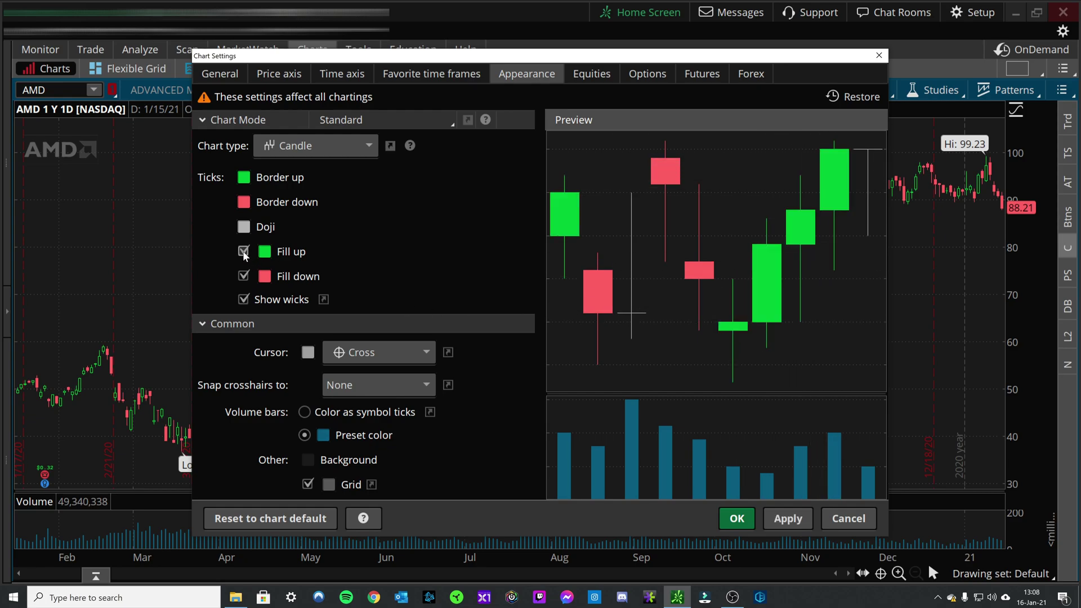
pyautogui.click(243, 277)
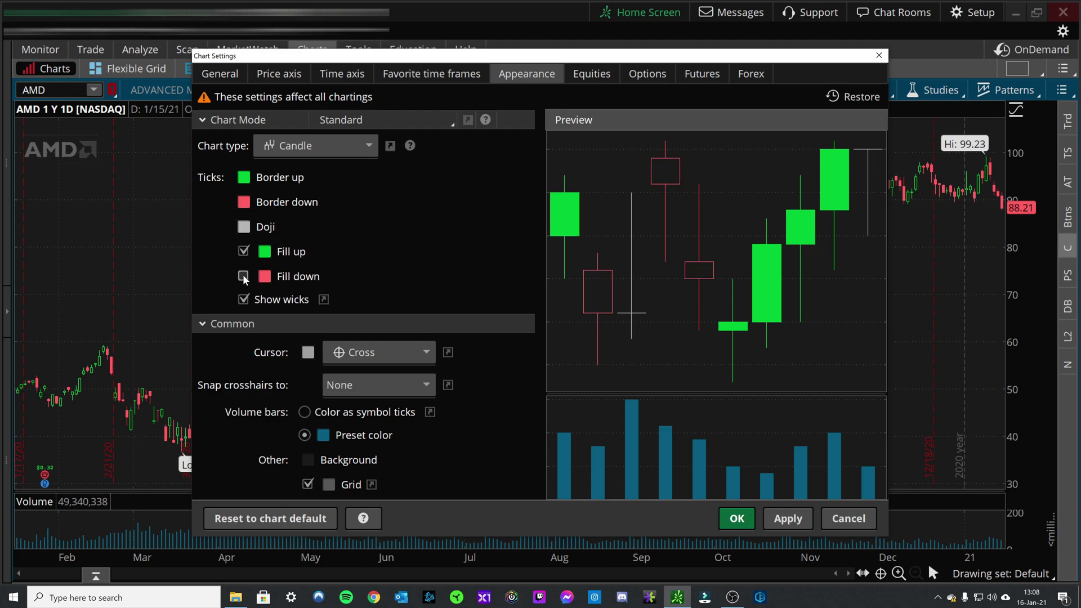
pyautogui.click(243, 277)
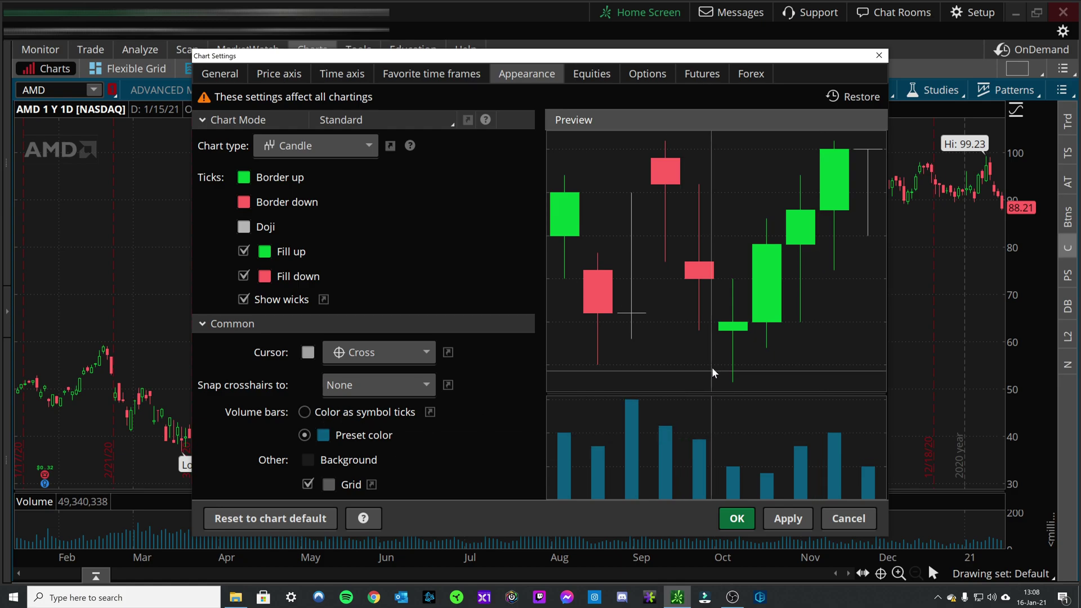
# Step: Keep the volume bars on the preset color, turn off the chart grid, and apply the appearance changes
pyautogui.click(309, 408)
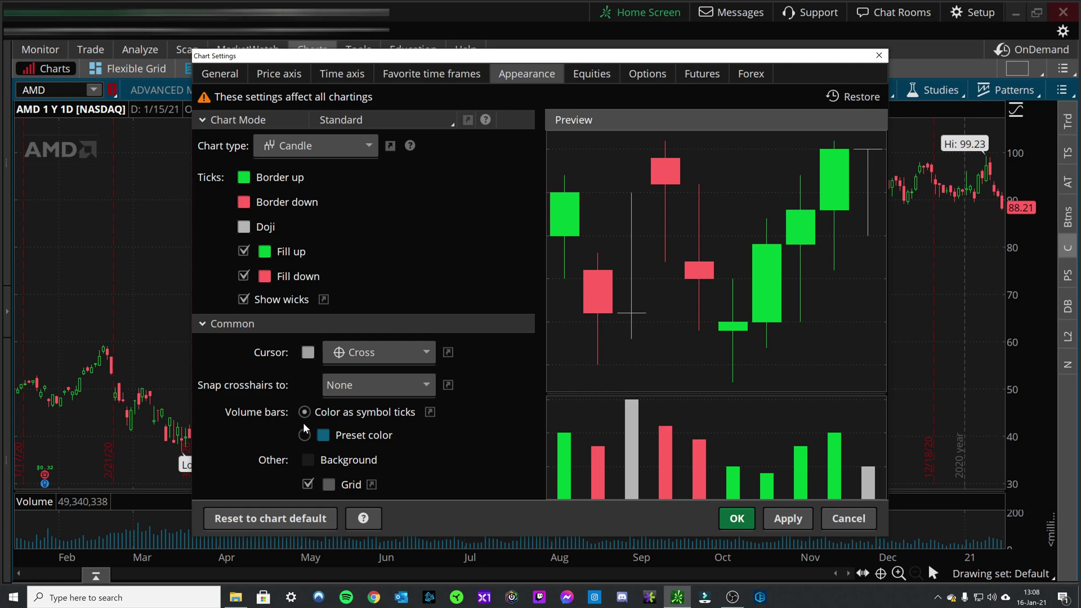
pyautogui.click(305, 435)
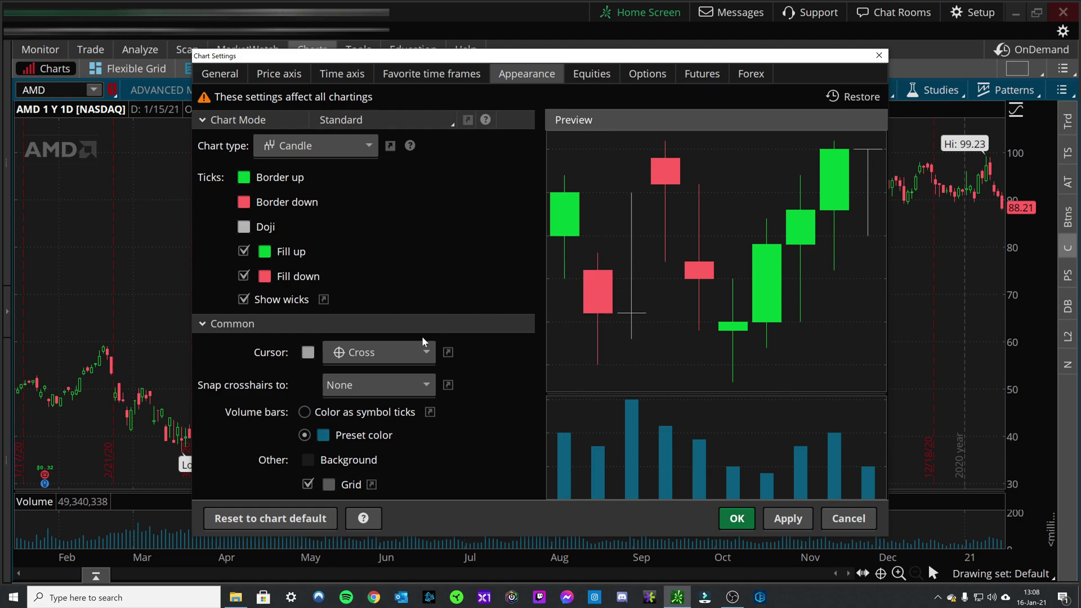
pyautogui.click(310, 486)
pyautogui.moveTo(669, 56); pyautogui.dragTo(604, 84)
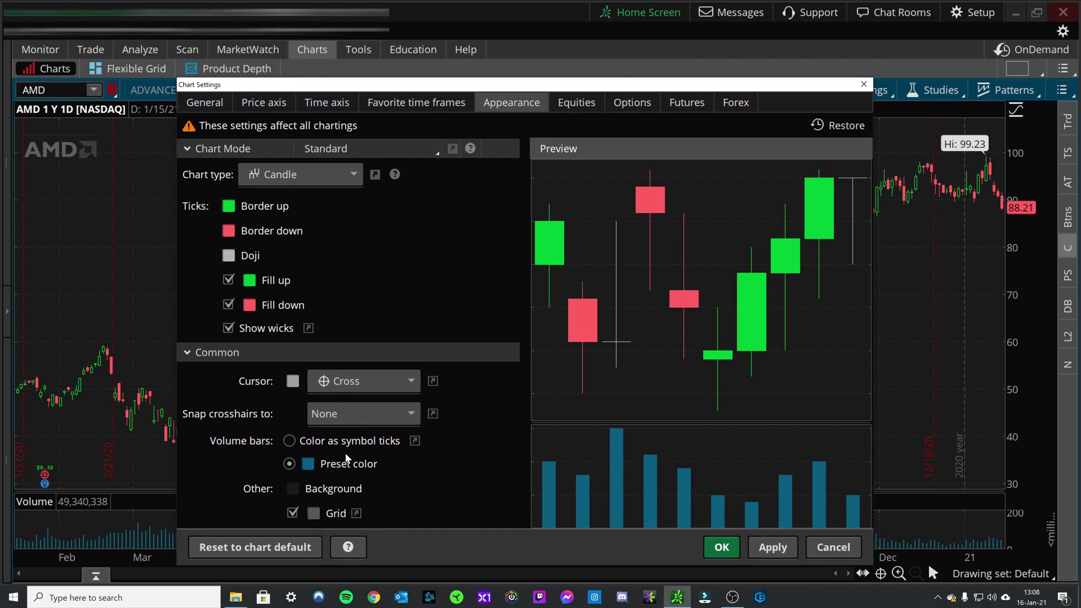
pyautogui.click(293, 512)
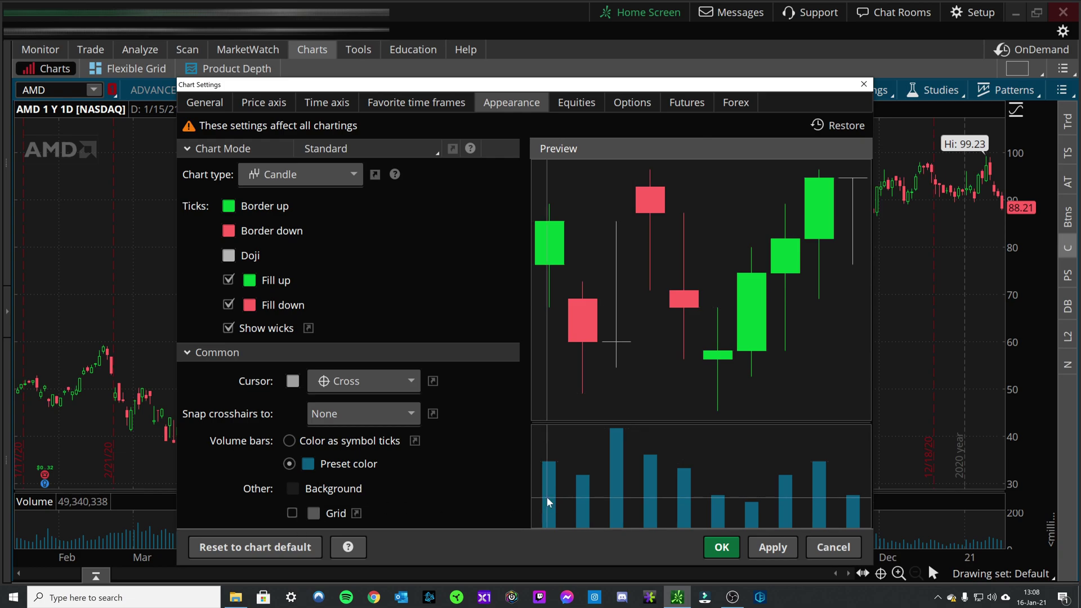
pyautogui.click(772, 546)
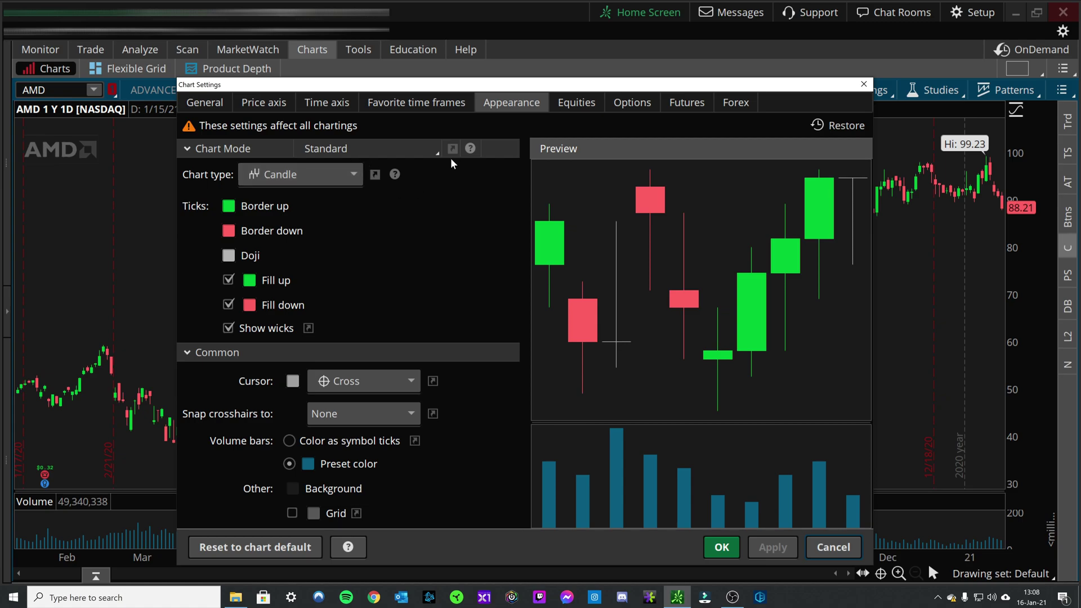
# Step: Turn off the rollover lines in the time axis settings and apply the change
pyautogui.moveTo(445, 87); pyautogui.dragTo(542, 40)
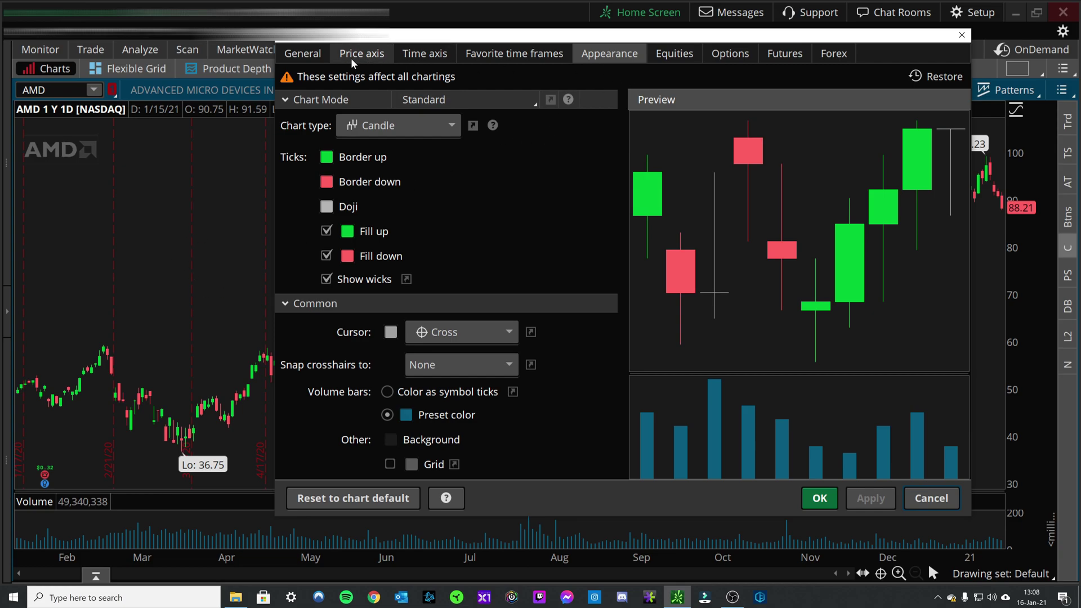
pyautogui.click(312, 55)
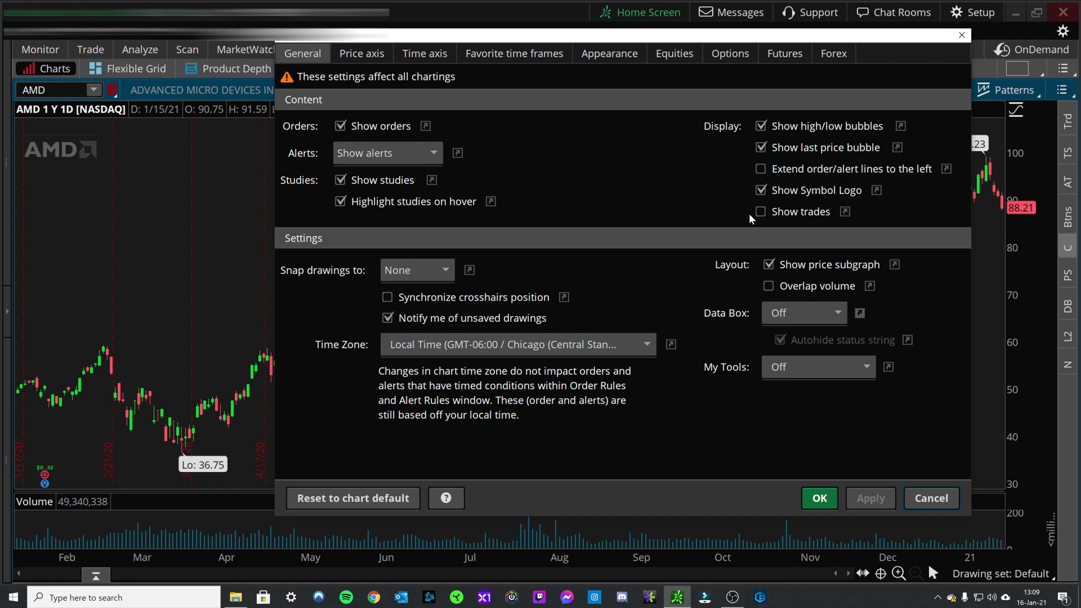
pyautogui.click(358, 56)
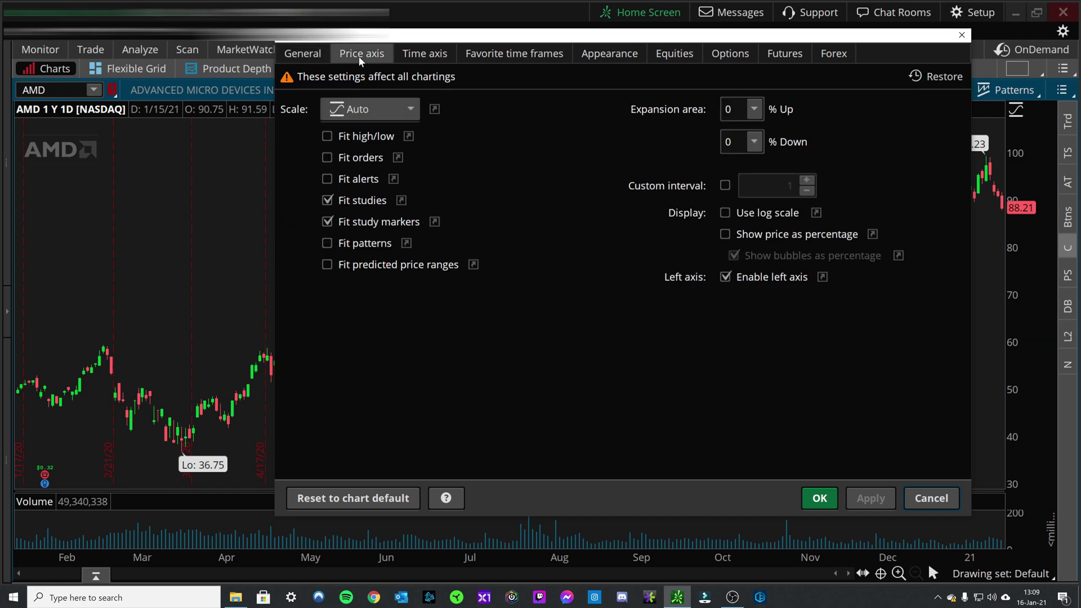
pyautogui.click(424, 55)
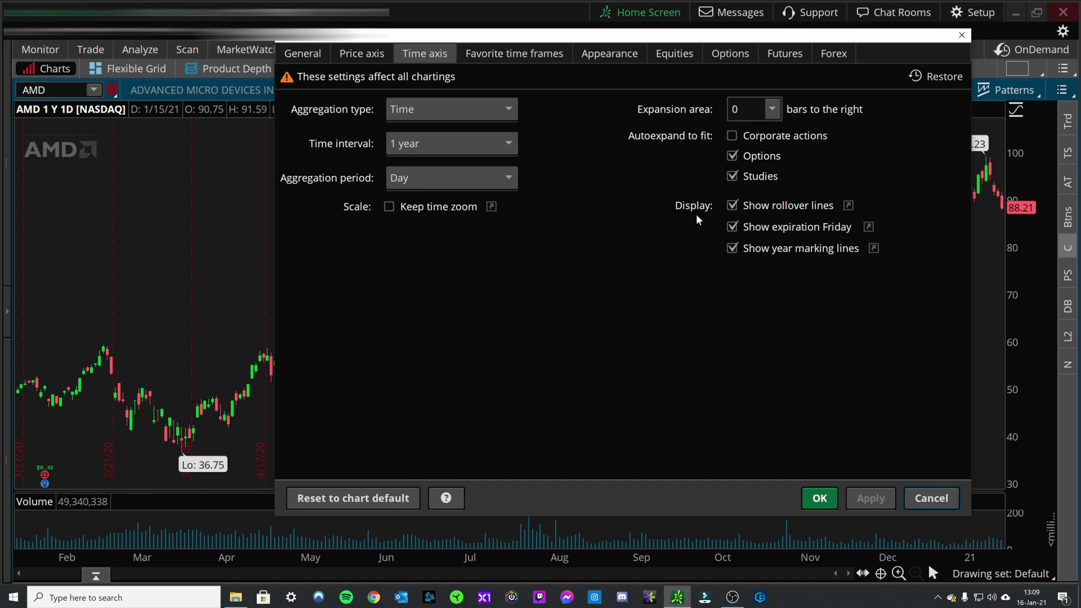
pyautogui.click(733, 206)
pyautogui.moveTo(826, 36); pyautogui.dragTo(731, 33)
pyautogui.click(789, 494)
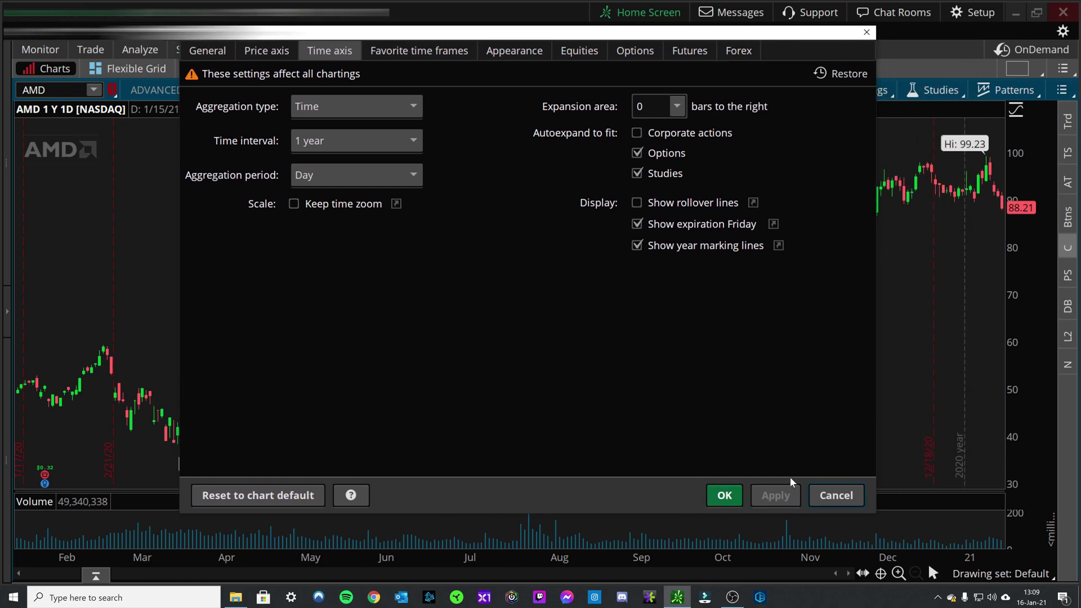
# Step: Turn off the expiration Friday lines and apply the change to uncover the chart
pyautogui.click(672, 223)
pyautogui.click(776, 494)
pyautogui.moveTo(565, 34); pyautogui.dragTo(424, 23)
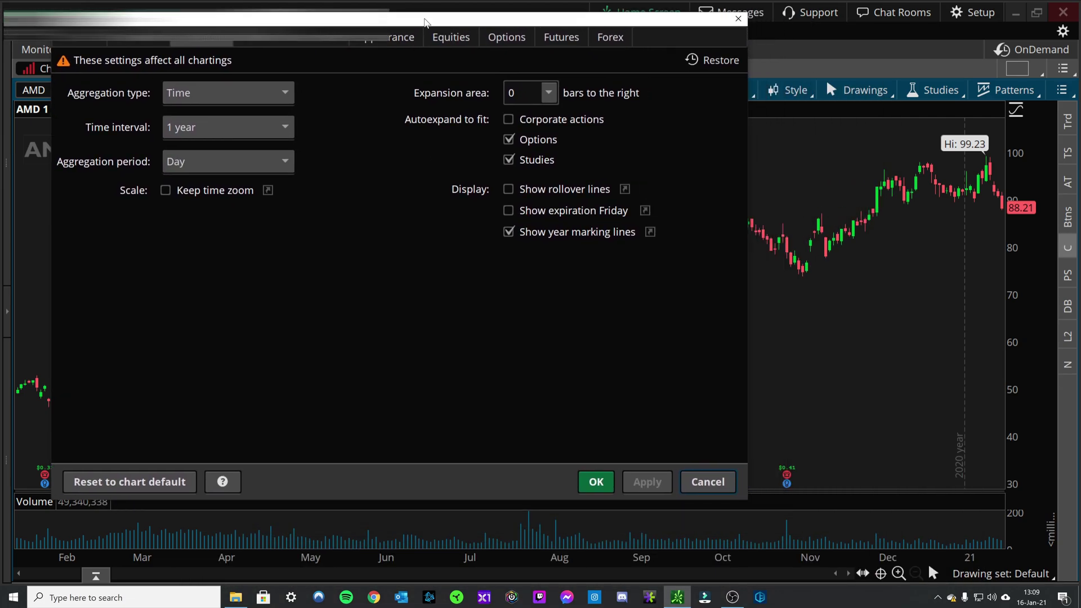
# Step: Show the expiration Friday lines again and hide them once more in the time axis settings, applying each change
pyautogui.click(414, 39)
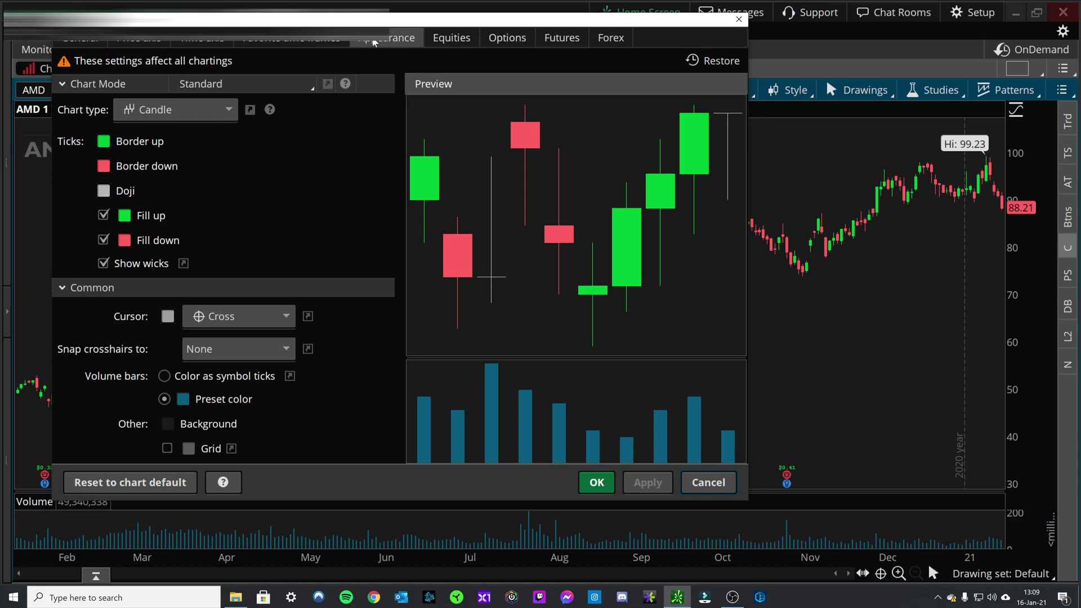
pyautogui.click(145, 39)
pyautogui.click(192, 41)
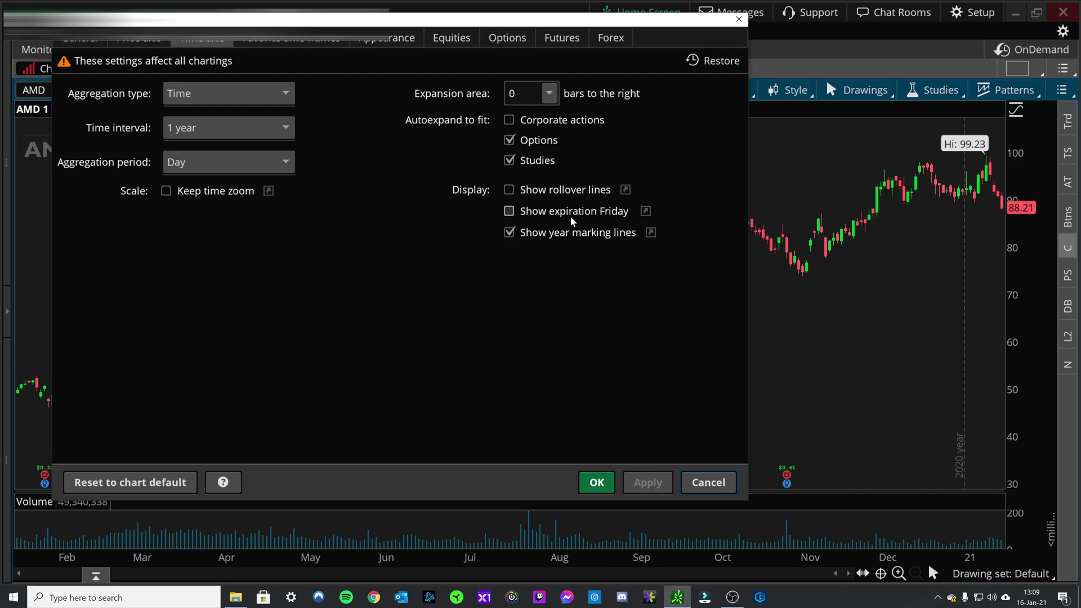
pyautogui.click(521, 210)
pyautogui.click(653, 487)
pyautogui.click(528, 212)
pyautogui.click(653, 487)
# Step: Turn off the year marking lines, apply the change, and close the chart settings
pyautogui.click(540, 234)
pyautogui.click(647, 483)
pyautogui.moveTo(542, 20); pyautogui.dragTo(617, 57)
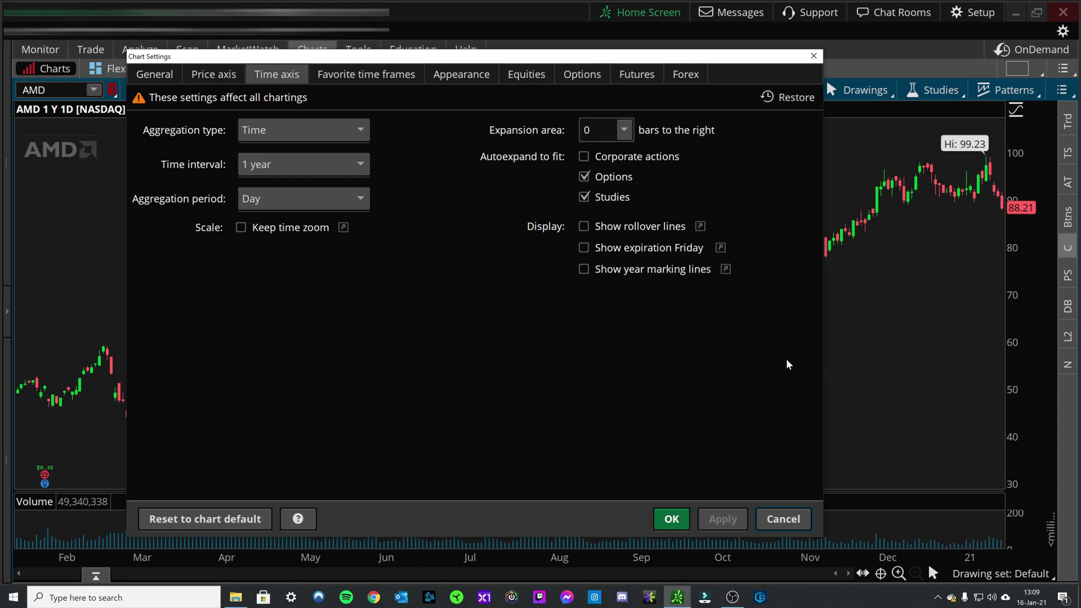
pyautogui.click(671, 519)
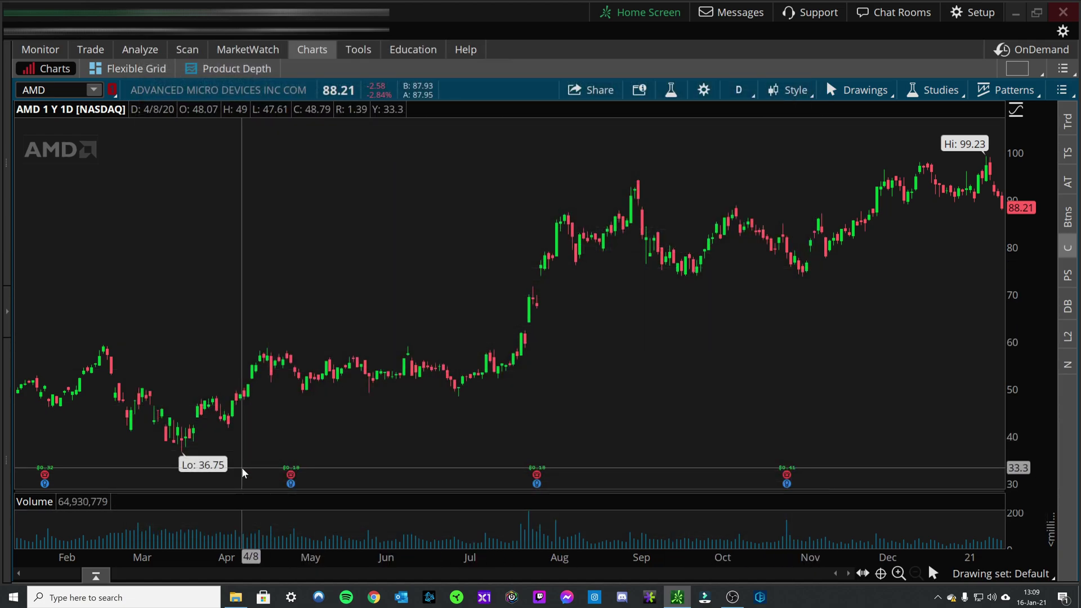
# Step: Reopen the time axis settings, turn off autoexpand to fit for Options and Studies, and apply
pyautogui.moveTo(292, 479)
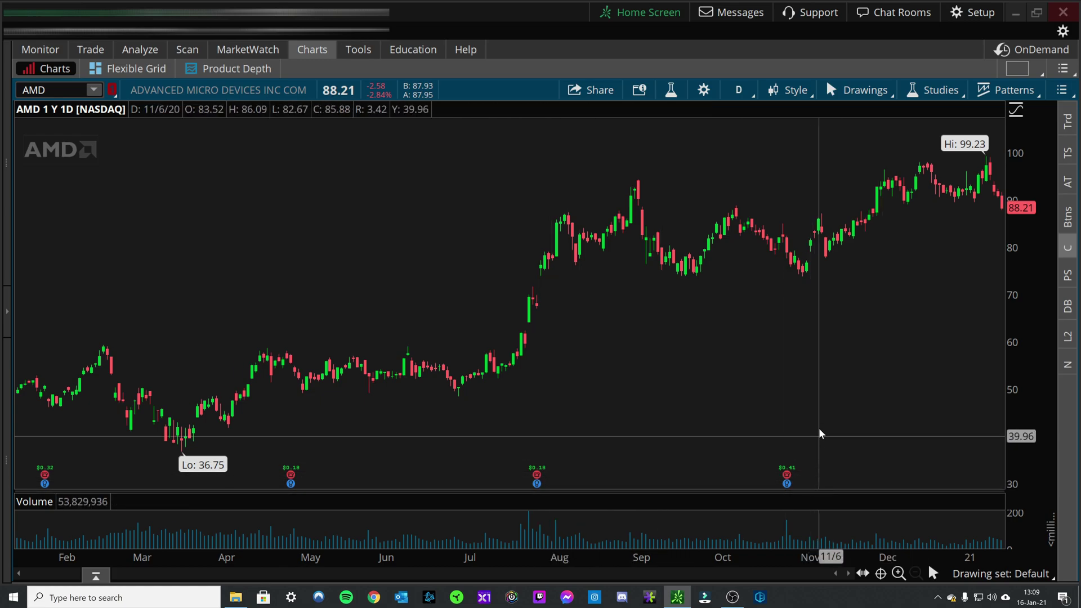
pyautogui.click(704, 92)
pyautogui.click(339, 78)
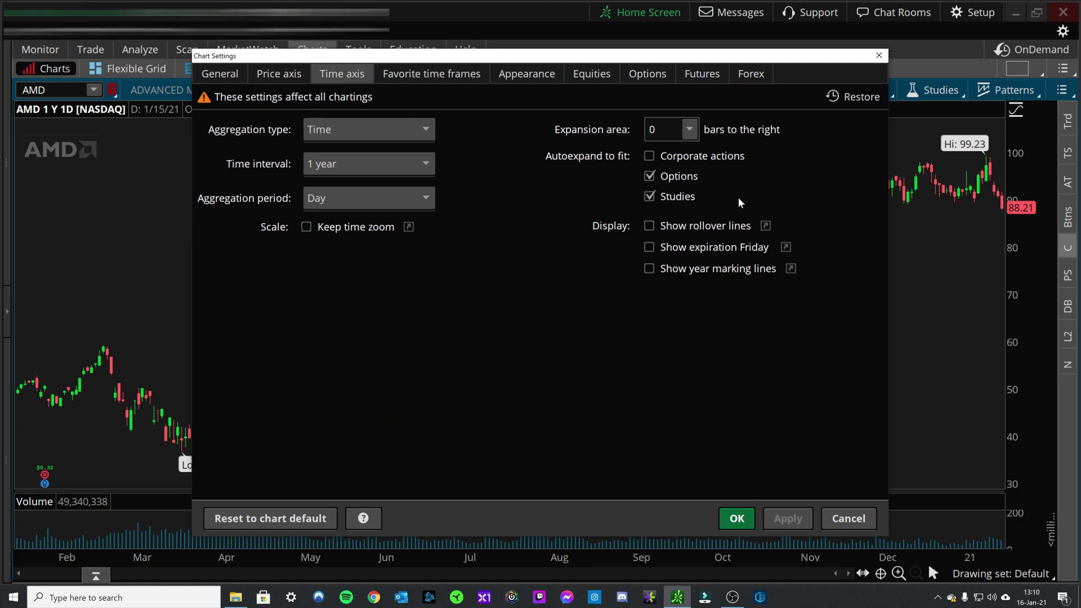
pyautogui.click(649, 177)
pyautogui.click(785, 518)
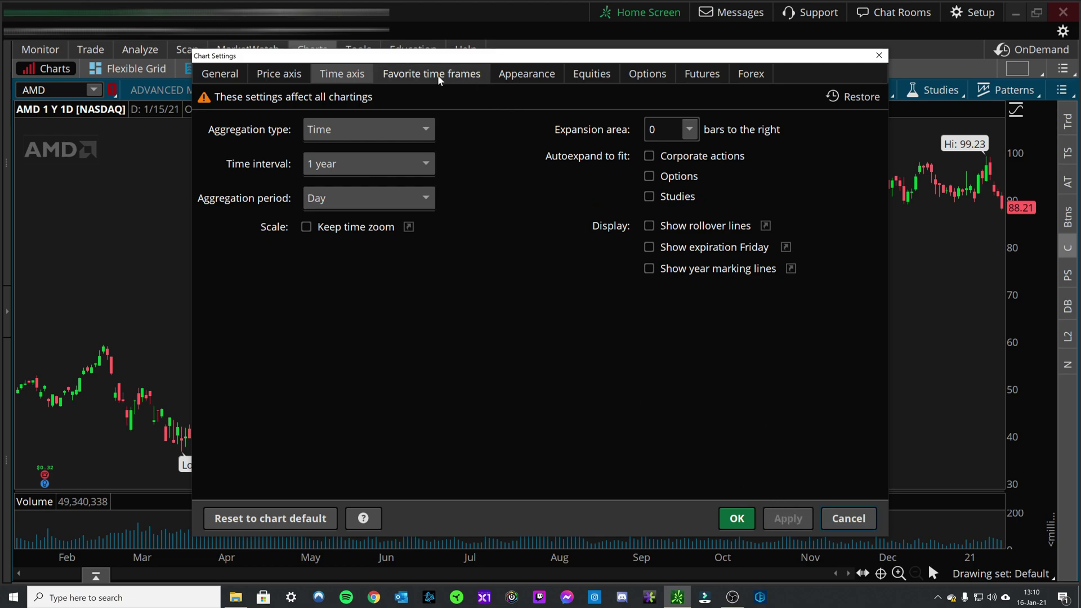
# Step: Turn off Show corporate actions in the equities chart settings and apply the change
pyautogui.click(584, 75)
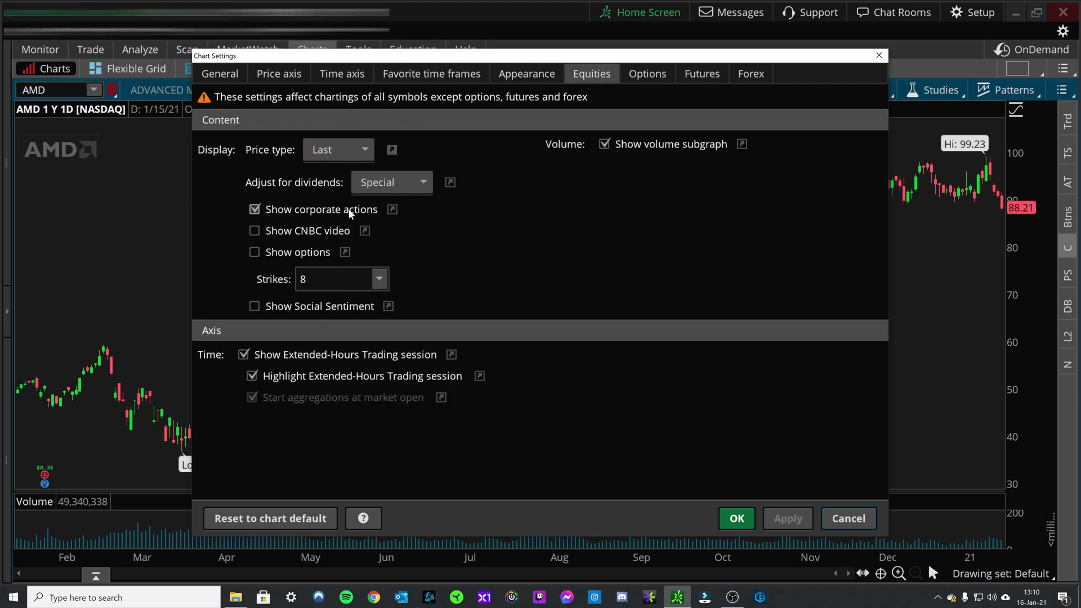
pyautogui.click(275, 209)
pyautogui.click(802, 522)
pyautogui.click(262, 209)
pyautogui.click(791, 519)
pyautogui.click(302, 209)
pyautogui.click(783, 526)
# Step: Toggle the extended-hours session highlighting off and back on, and leave the chart settings
pyautogui.moveTo(593, 57); pyautogui.dragTo(452, 47)
pyautogui.click(219, 366)
pyautogui.click(220, 364)
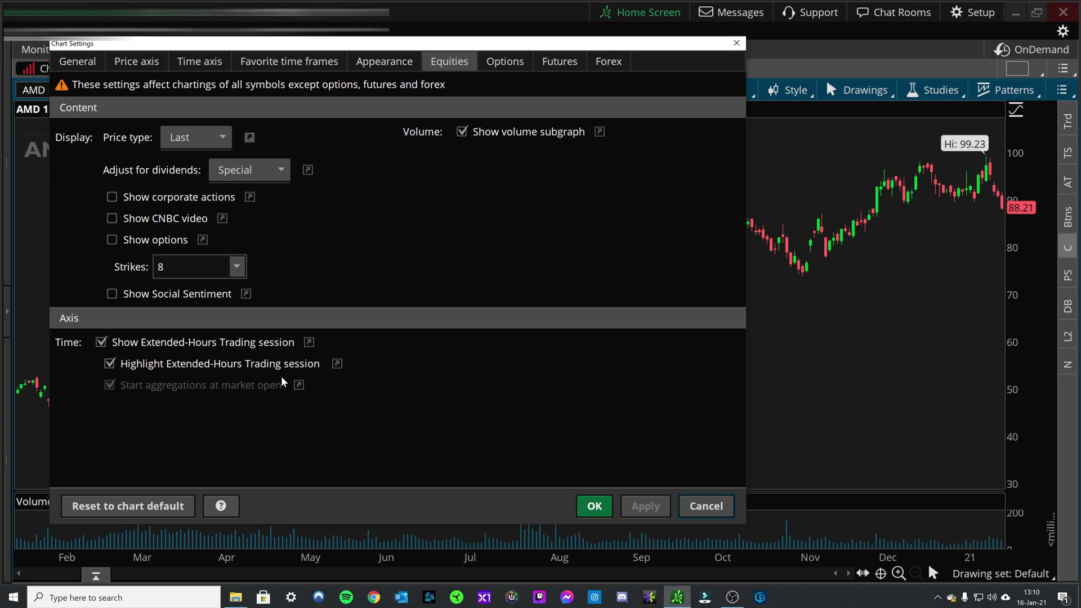
pyautogui.moveTo(524, 43); pyautogui.dragTo(572, 111)
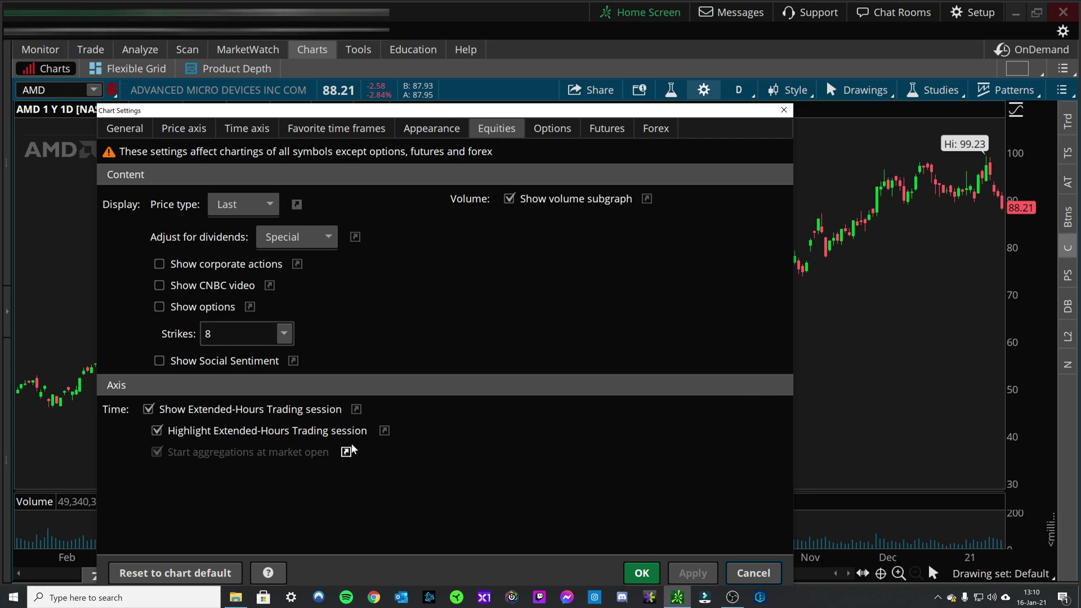
pyautogui.click(751, 574)
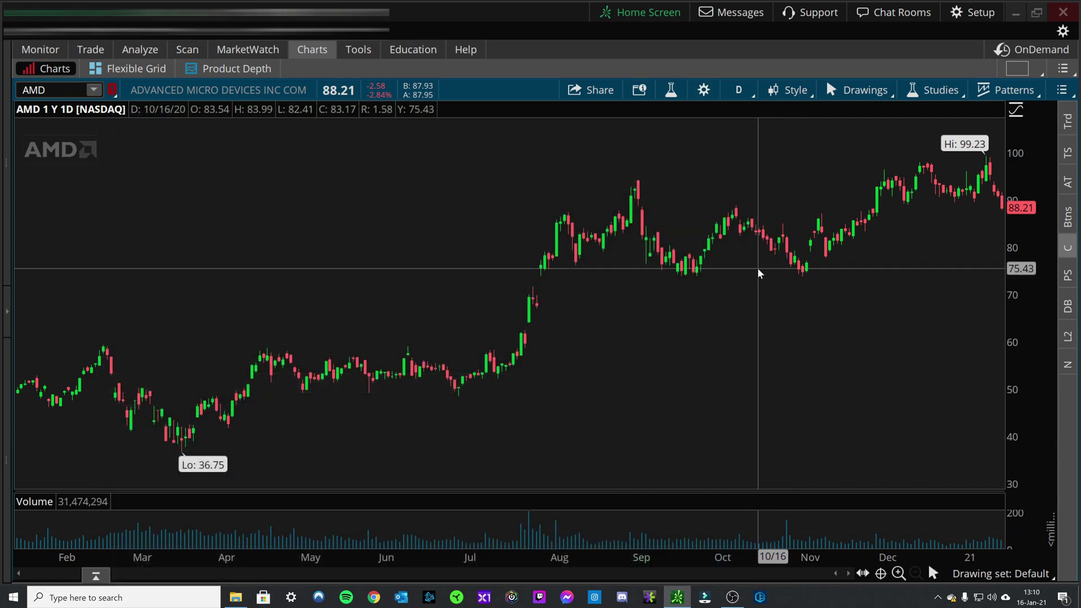
# Step: Switch the AMD chart to the 5 D : 5m time frame and zoom in on the Wednesday session
pyautogui.click(741, 91)
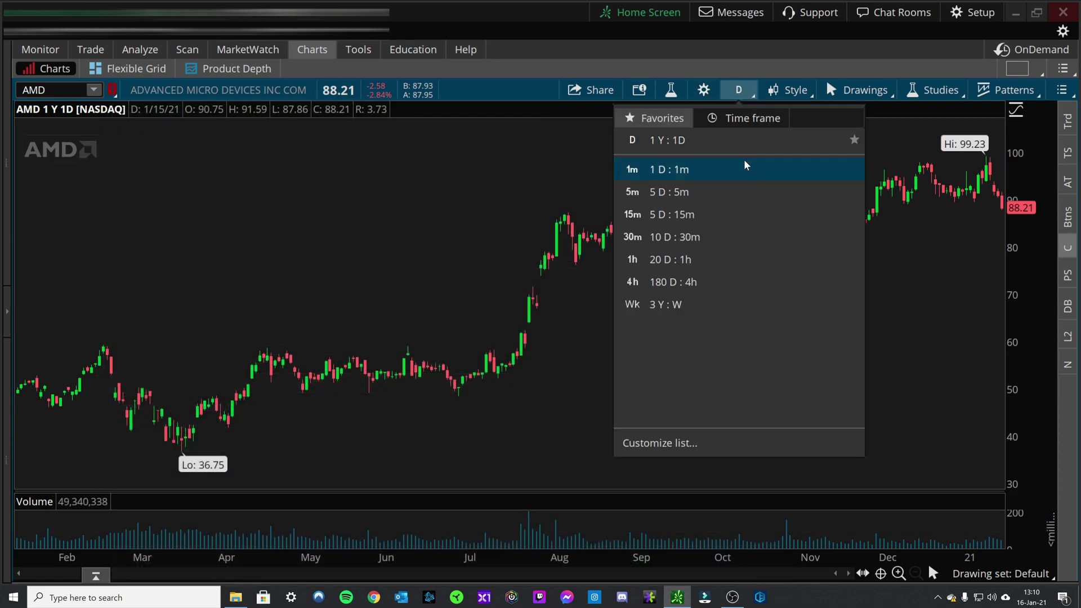
pyautogui.click(751, 192)
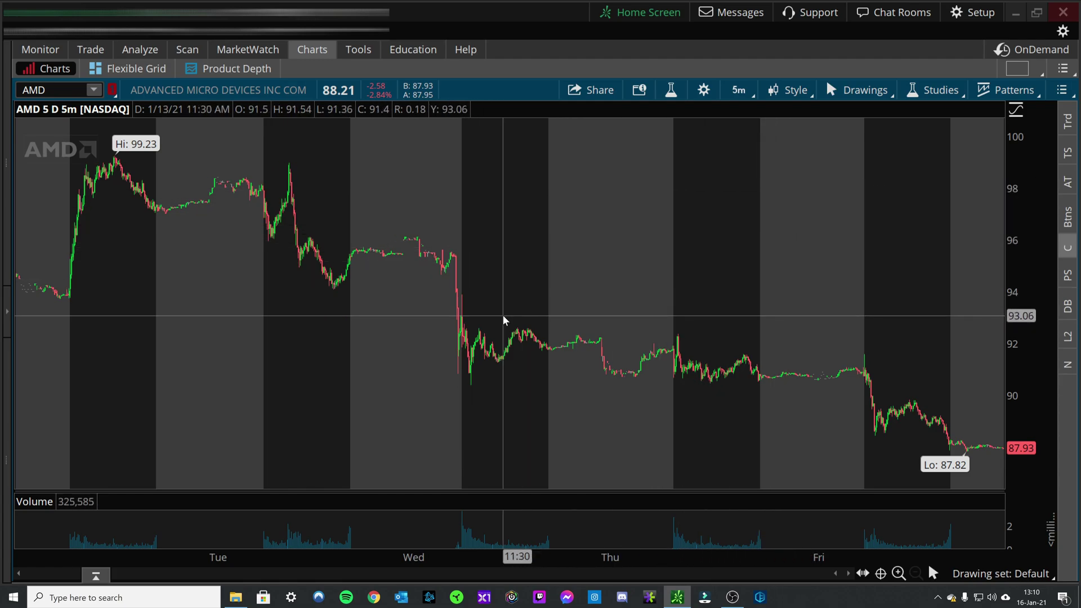
pyautogui.moveTo(424, 329); pyautogui.dragTo(636, 322)
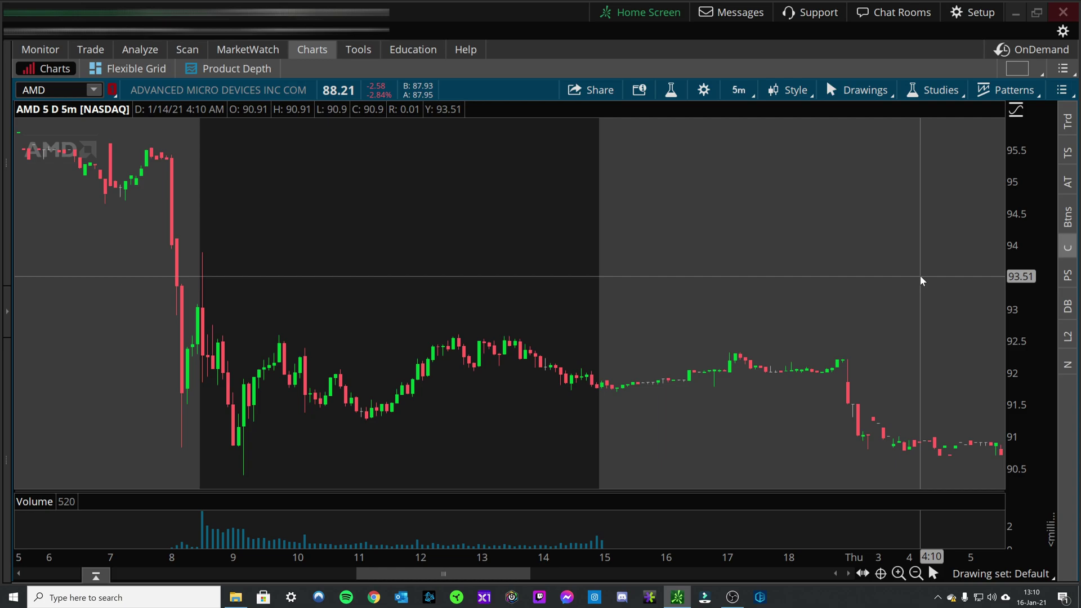
# Step: Turn off Highlight Extended-Hours Trading session in the equities chart settings and apply the change
pyautogui.click(704, 90)
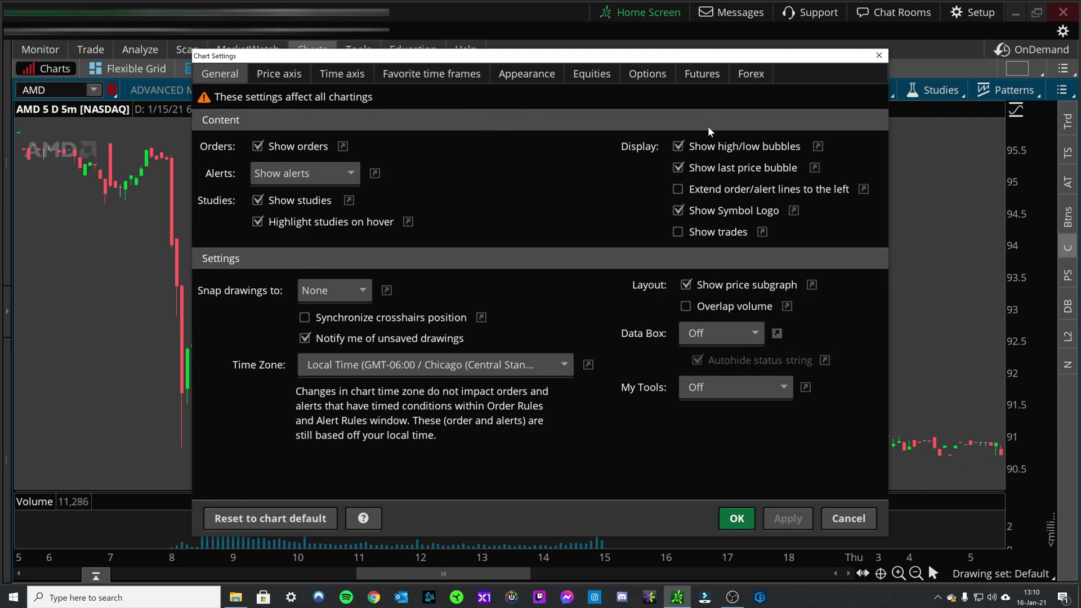
pyautogui.click(519, 76)
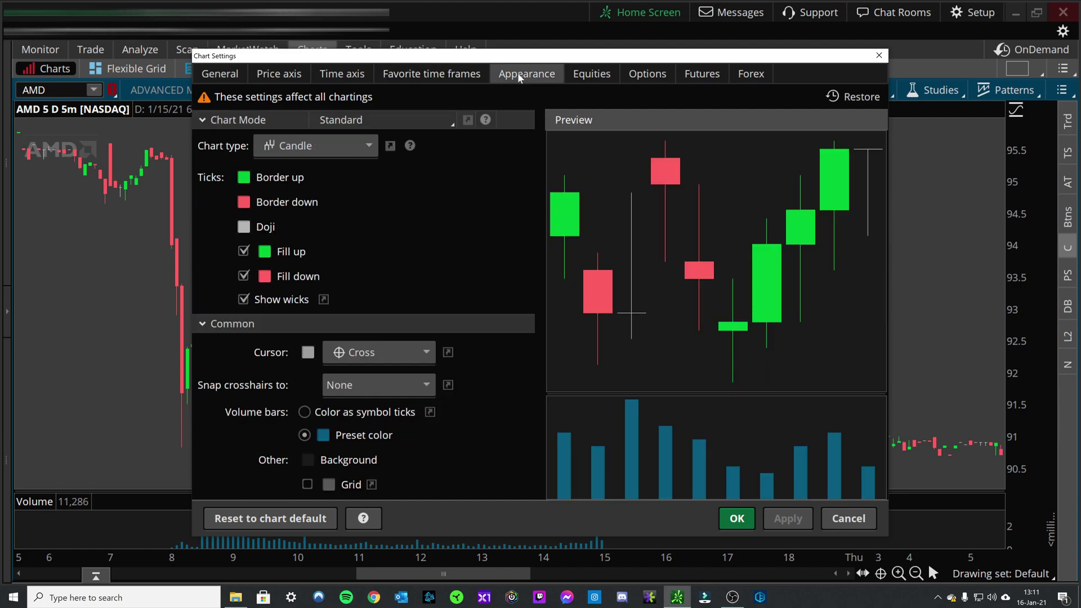
pyautogui.click(603, 76)
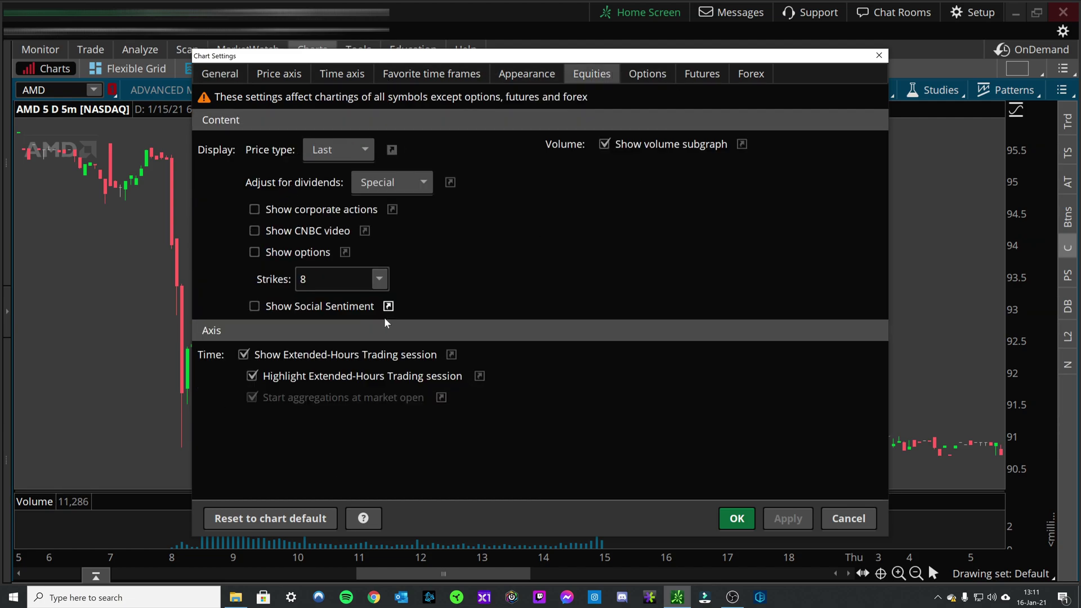
pyautogui.click(252, 376)
pyautogui.click(788, 518)
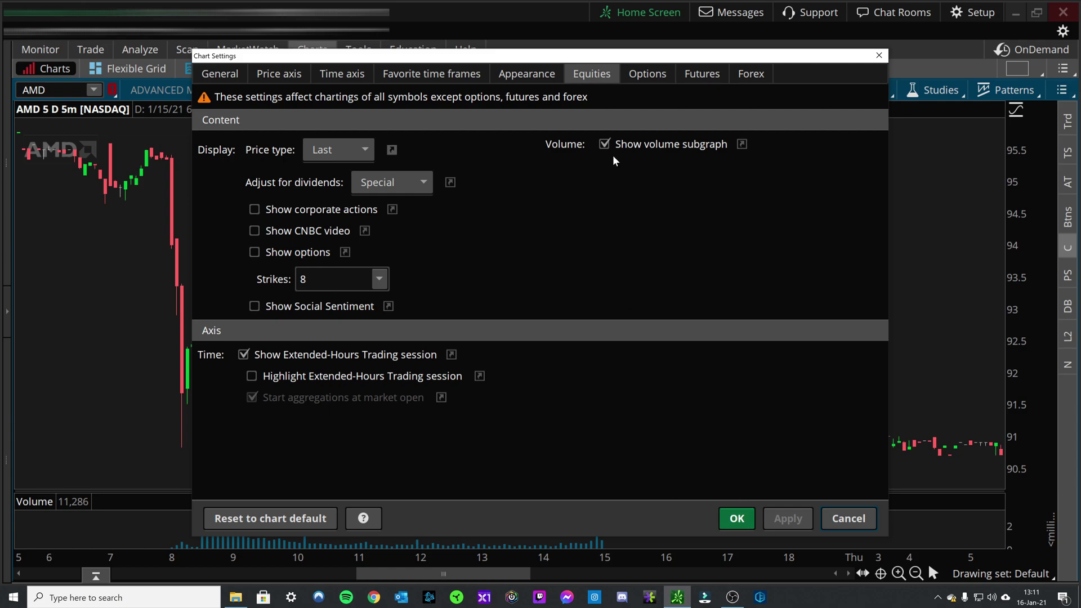
# Step: Try a dark blue preset for the chart background, replace it with a bright green custom swatch, and apply
pyautogui.click(543, 80)
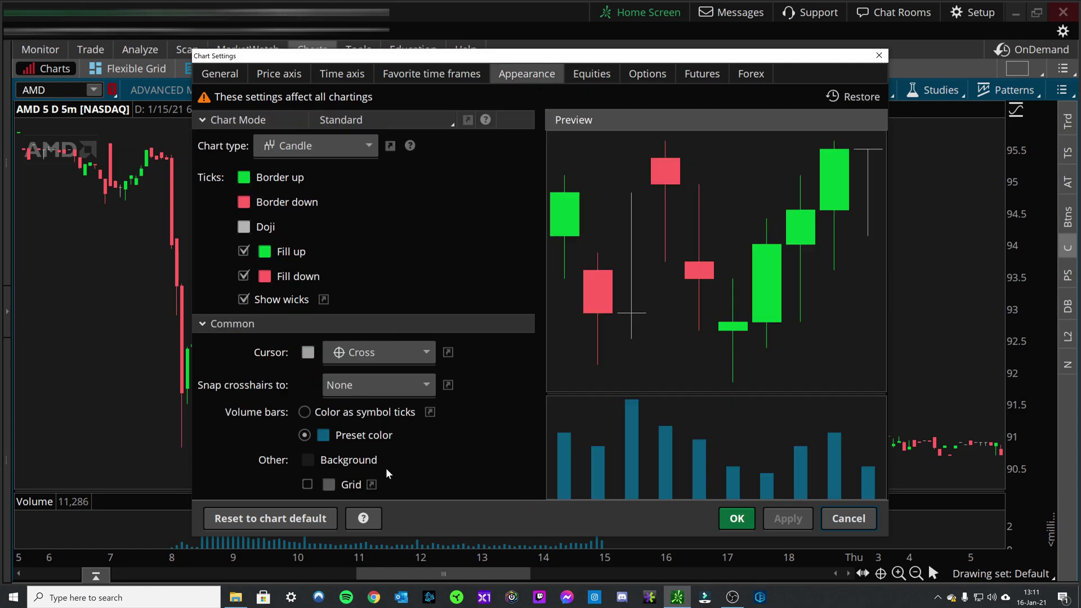
pyautogui.click(309, 460)
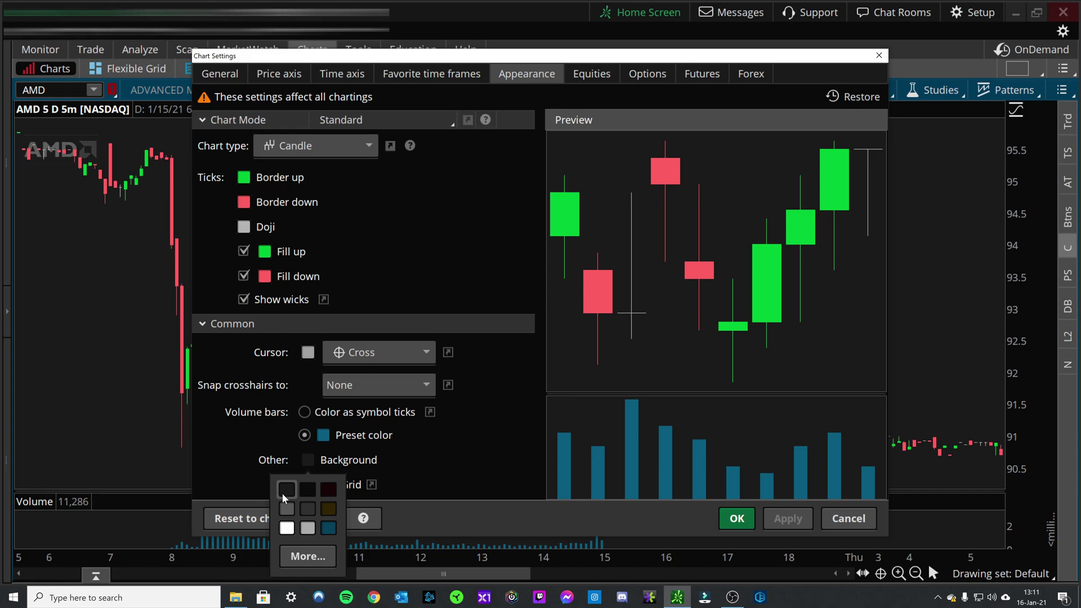
pyautogui.click(327, 528)
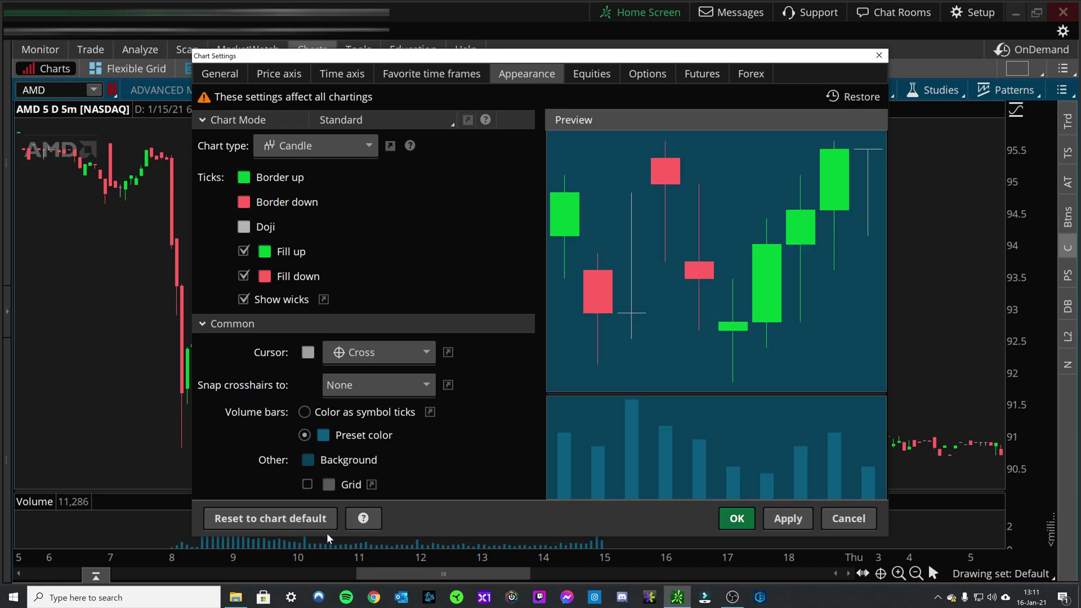
pyautogui.click(306, 462)
pyautogui.click(305, 556)
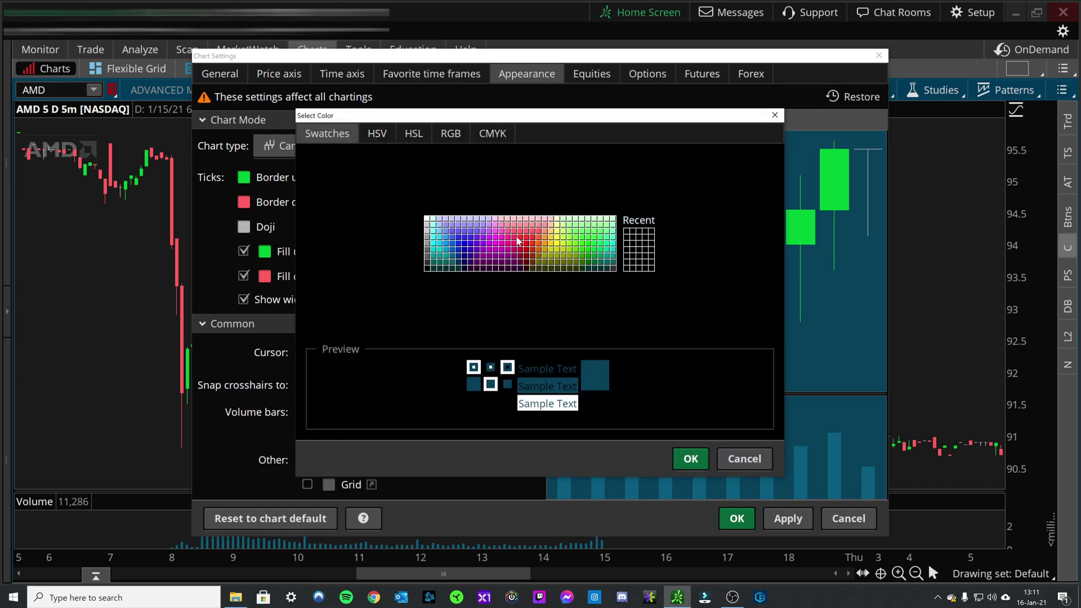
pyautogui.click(588, 240)
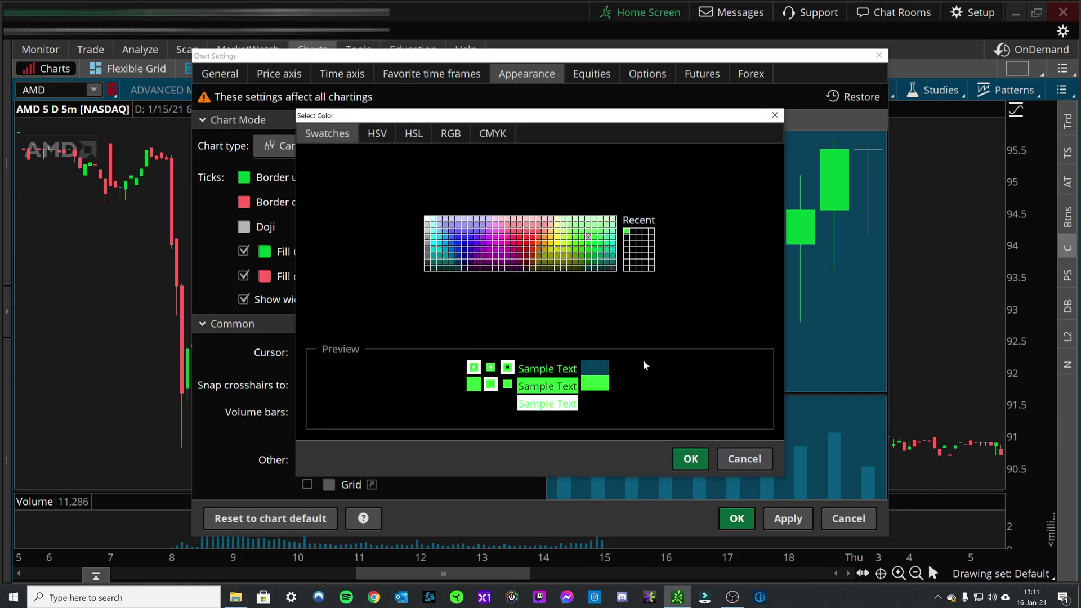
pyautogui.click(690, 458)
pyautogui.click(789, 518)
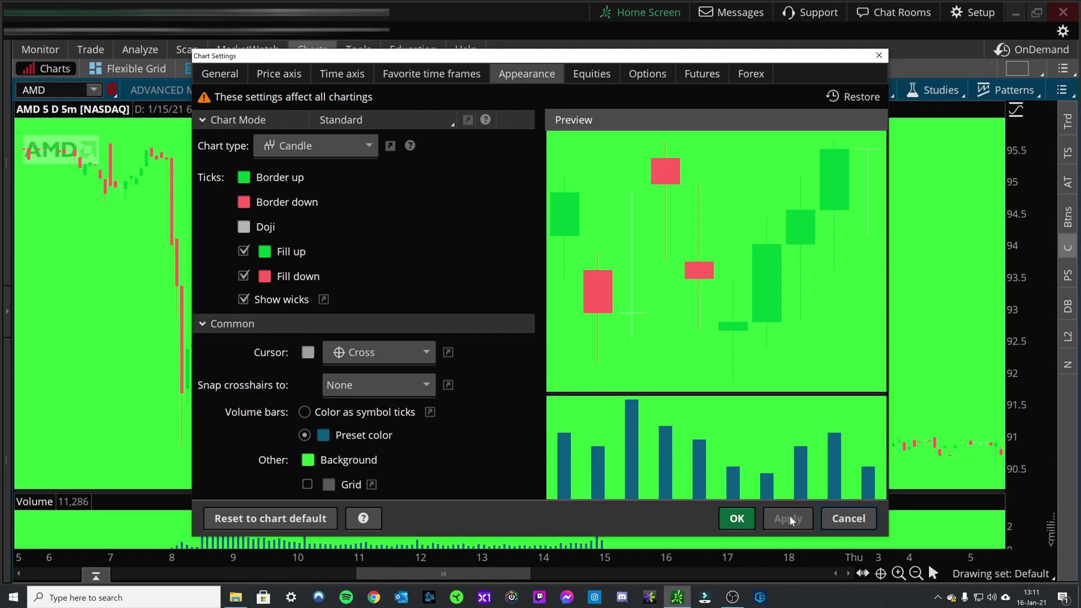
# Step: Uncover more of the chart and set the chart background to a light pink custom swatch
pyautogui.moveTo(605, 56); pyautogui.dragTo(661, 21)
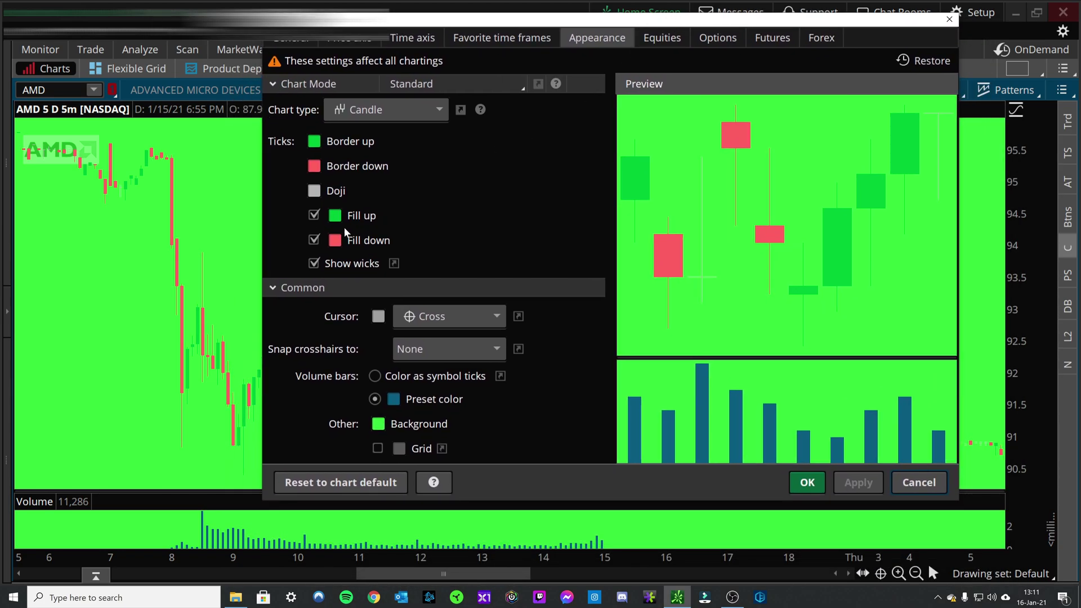
pyautogui.click(379, 424)
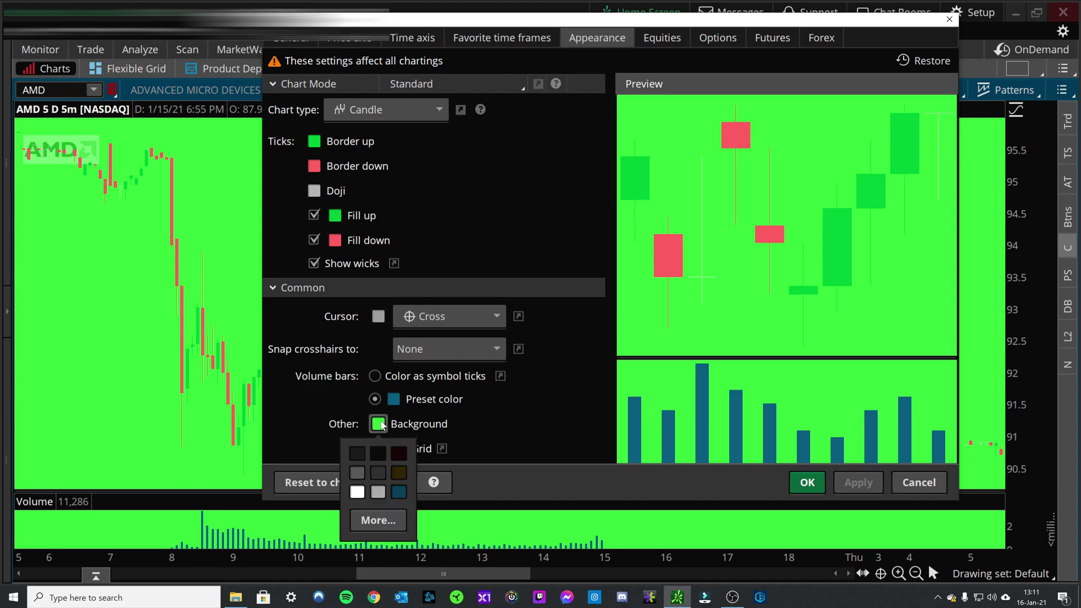
pyautogui.click(394, 519)
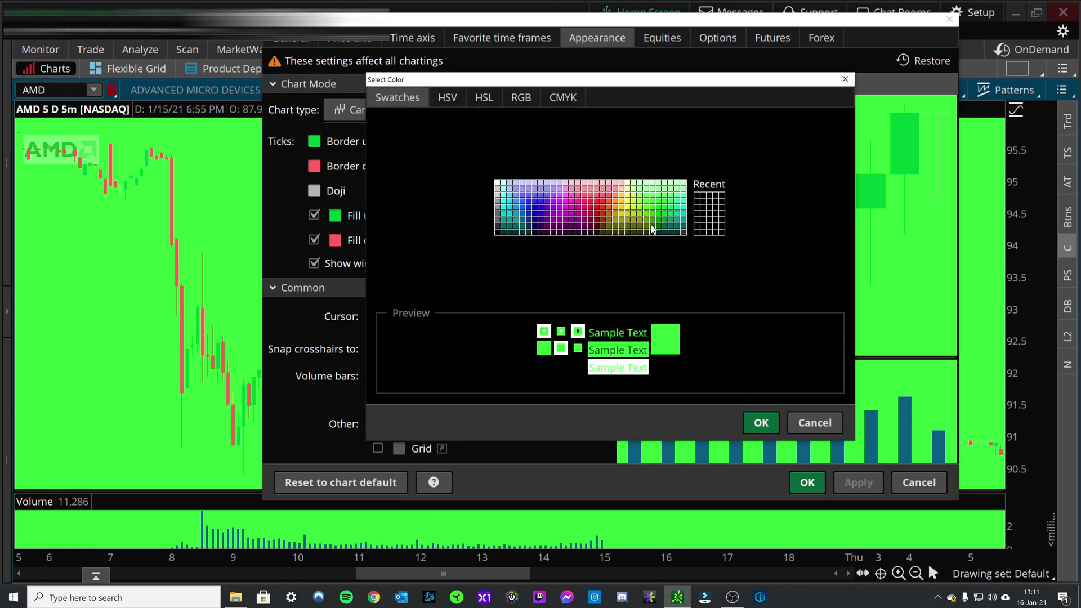
pyautogui.click(584, 183)
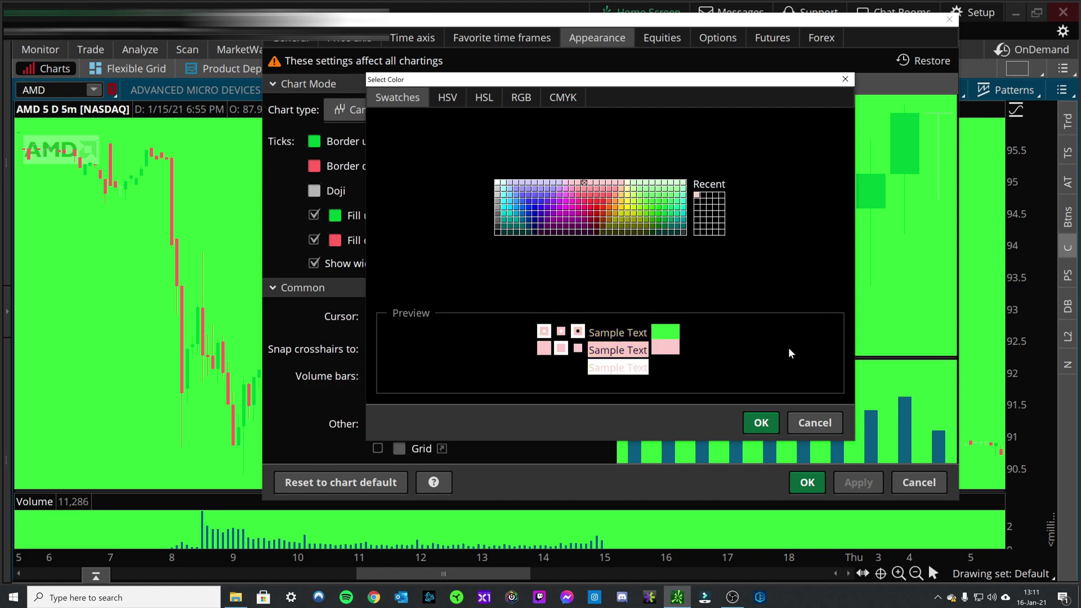
pyautogui.click(761, 423)
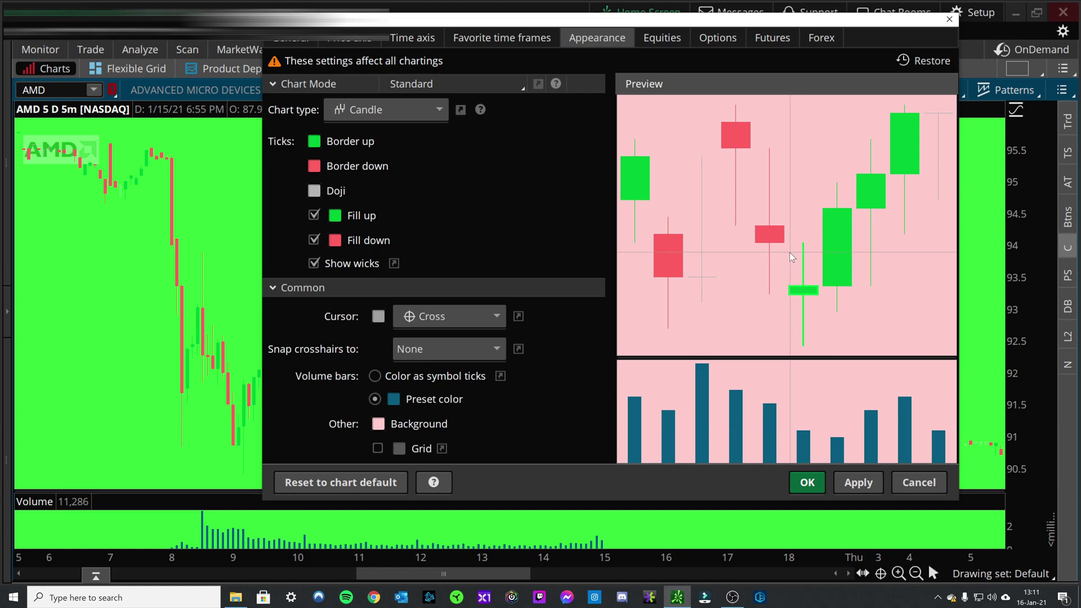
# Step: Set the candle Fill up color to light blue and Fill down to mint green, and apply
pyautogui.click(335, 216)
pyautogui.click(325, 304)
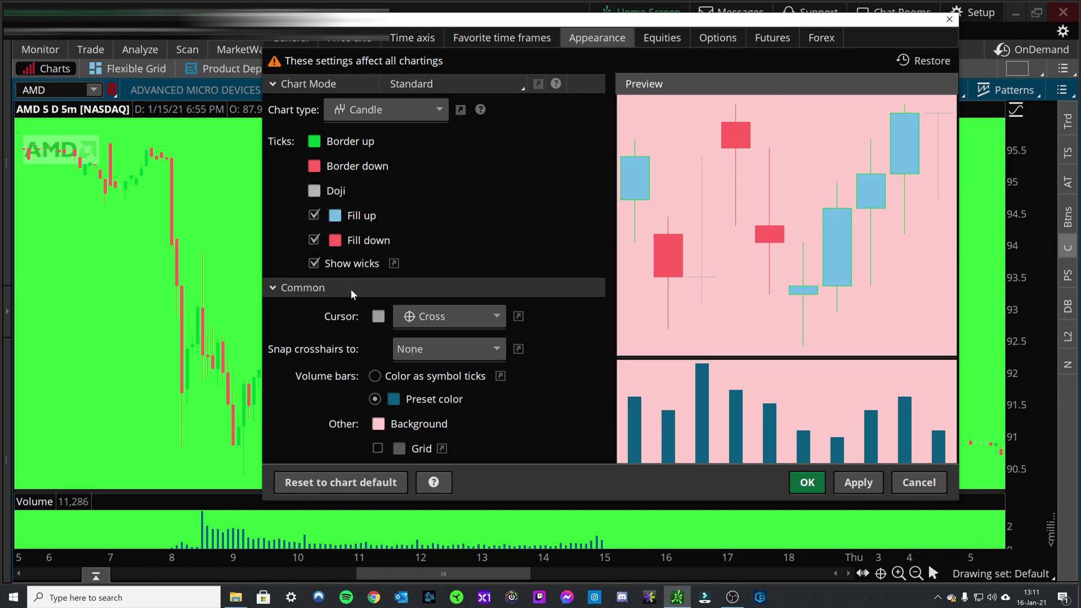
pyautogui.click(334, 240)
pyautogui.click(364, 327)
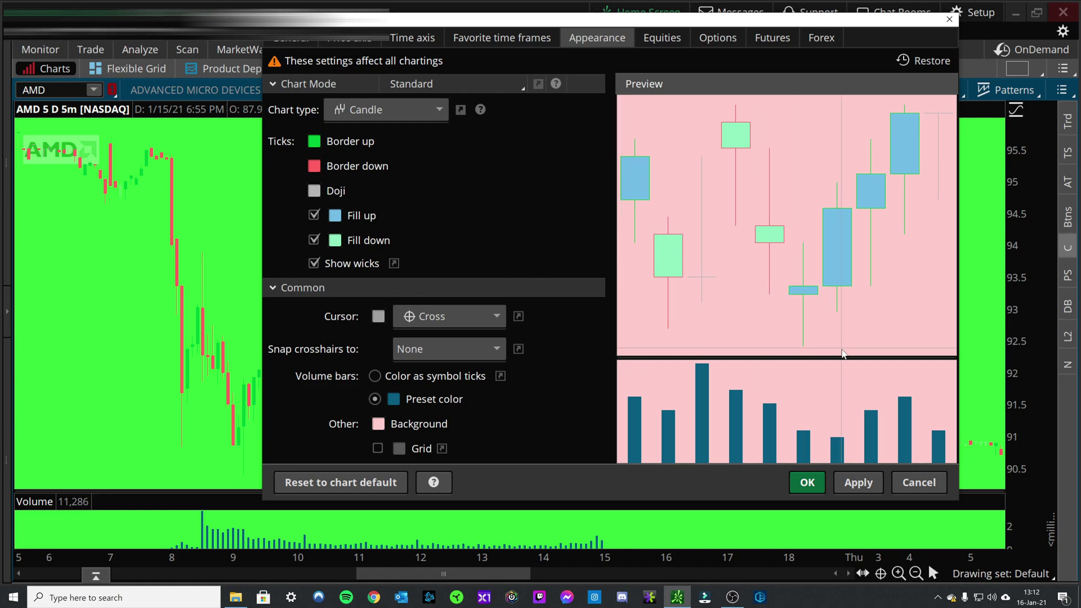
pyautogui.click(860, 482)
# Step: Reset the chart settings to default, re-enable Fill up, turn off the Grid, and apply
pyautogui.moveTo(712, 18); pyautogui.dragTo(679, 25)
pyautogui.click(284, 144)
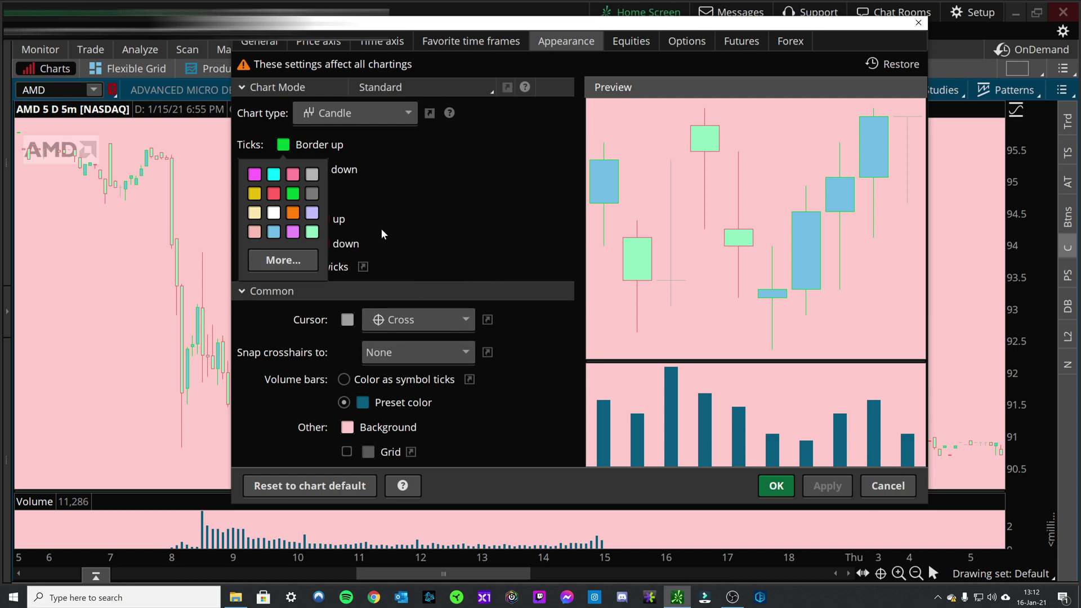
pyautogui.click(309, 486)
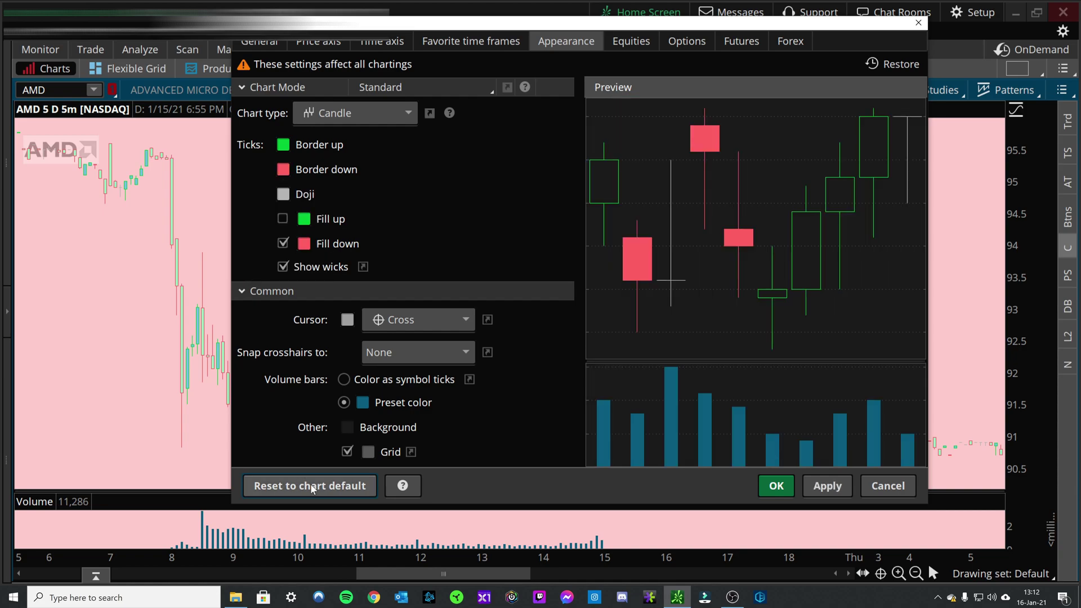
pyautogui.click(284, 218)
pyautogui.click(348, 452)
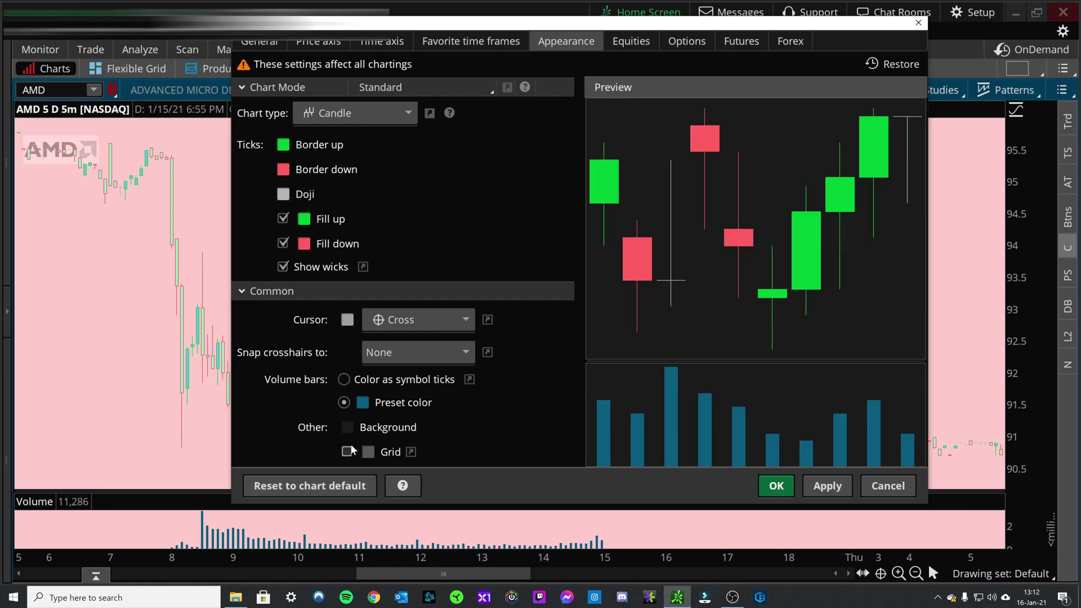
pyautogui.click(838, 488)
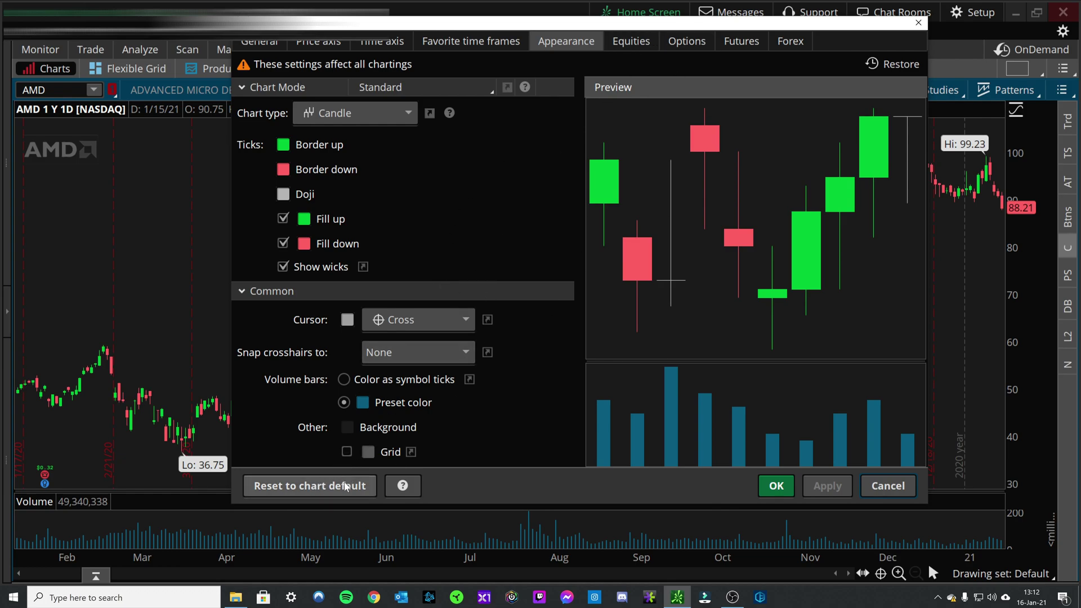
# Step: Turn off corporate actions, extended-hours highlighting, expiration Friday and year marking lines in the chart settings, and apply
pyautogui.click(633, 44)
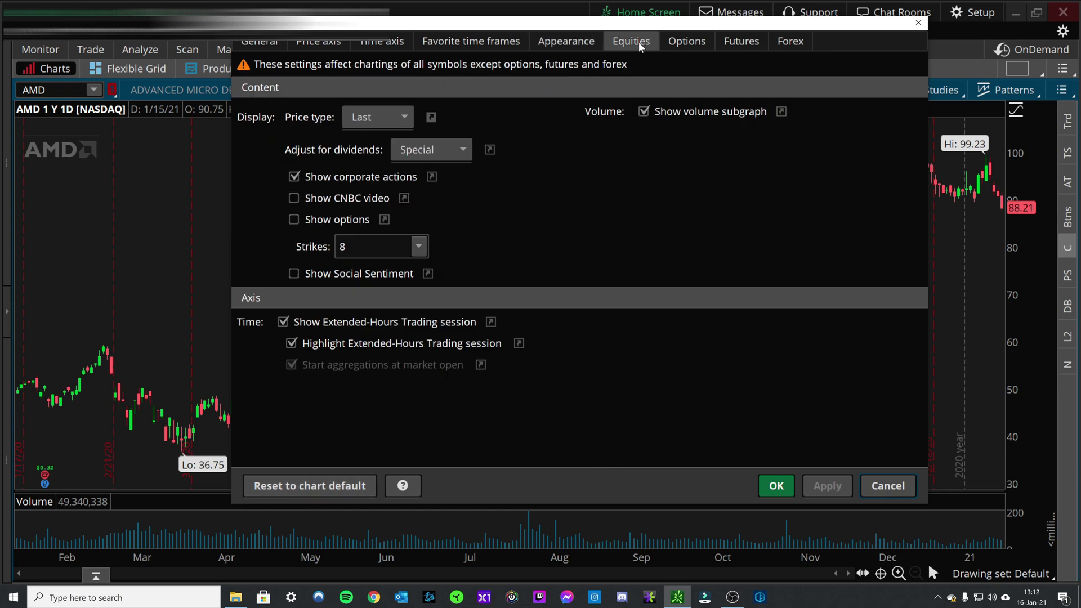
pyautogui.click(291, 343)
pyautogui.click(388, 41)
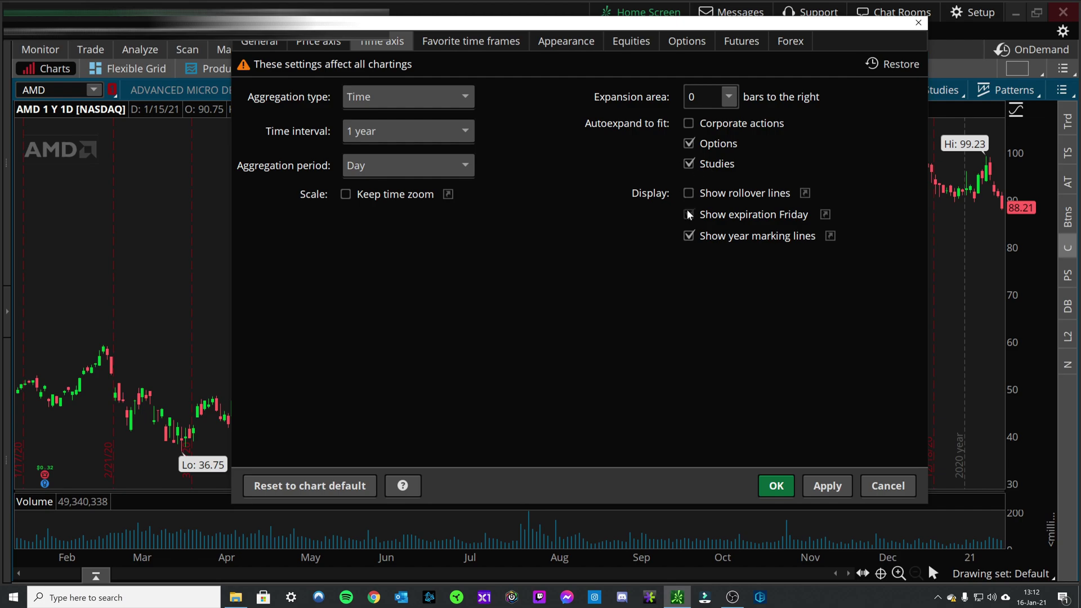
pyautogui.click(688, 235)
pyautogui.click(827, 486)
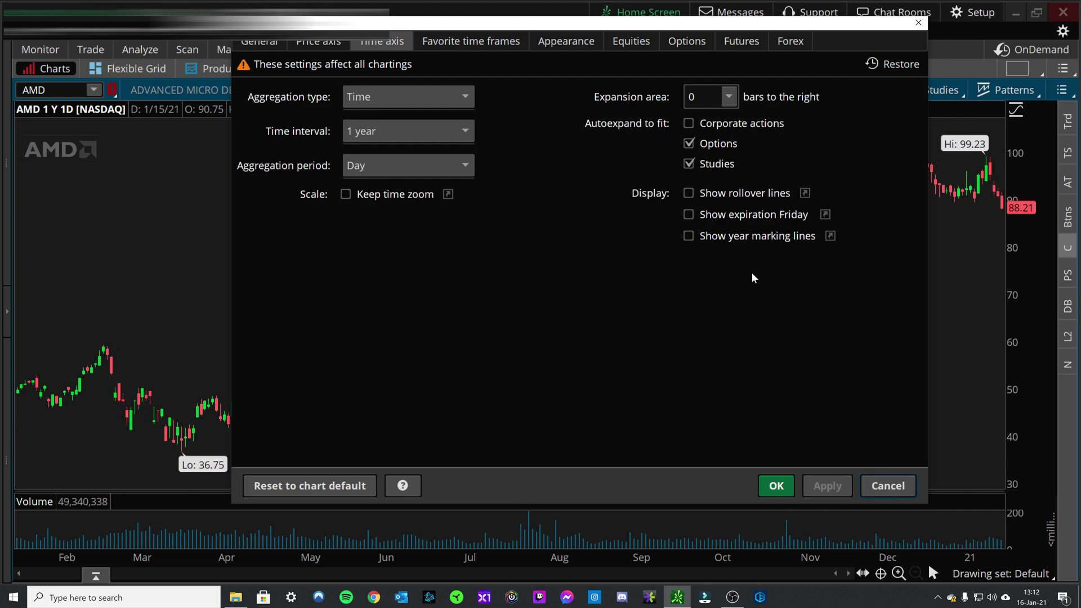
# Step: Turn off autoexpand to fit for Options in the time axis settings, apply, and close the chart settings
pyautogui.click(689, 144)
pyautogui.click(835, 488)
pyautogui.click(780, 483)
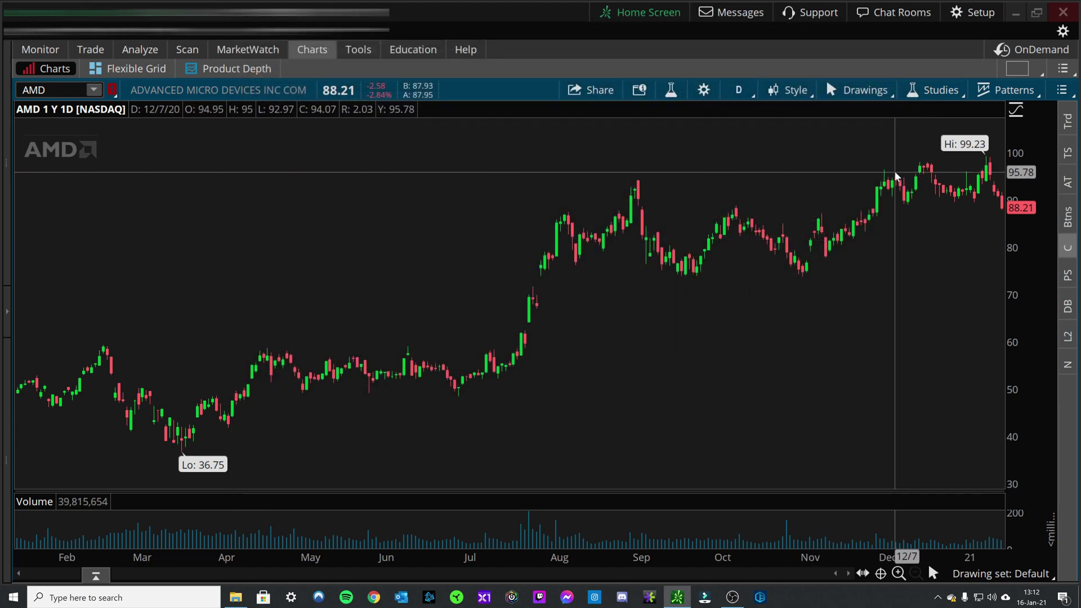
# Step: Switch the AMD chart to the 5 D : 5m time frame and zoom in on Wednesday and Thursday
pyautogui.click(755, 94)
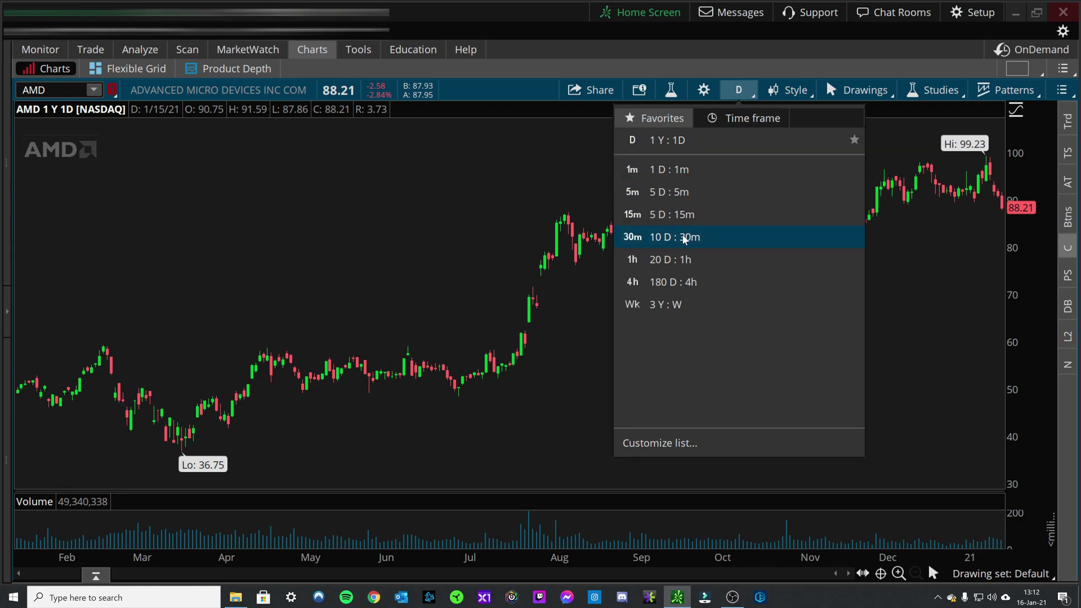
pyautogui.click(695, 192)
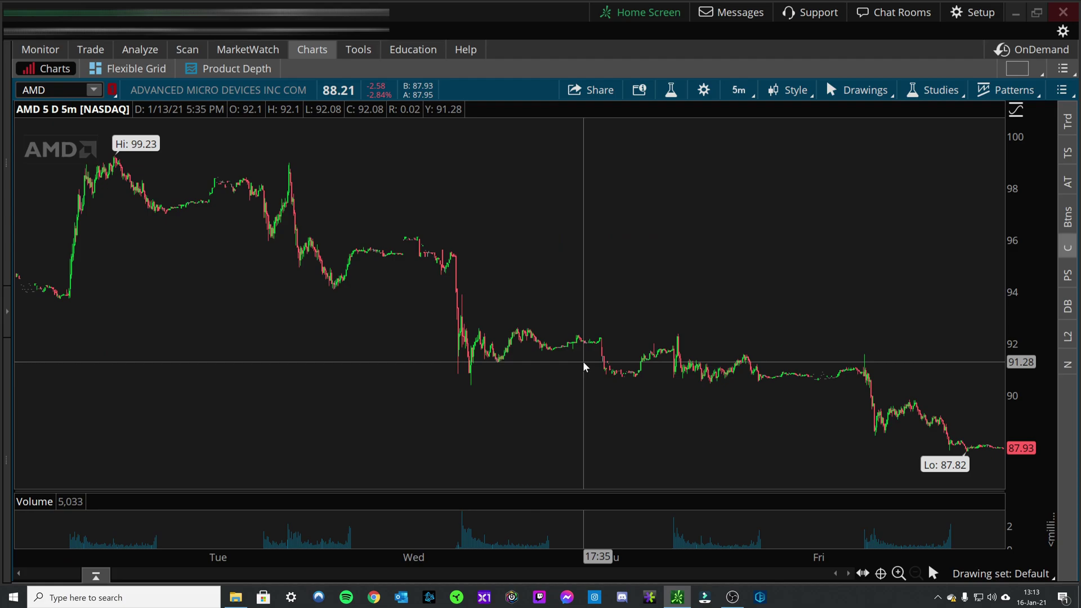
pyautogui.moveTo(414, 372); pyautogui.dragTo(755, 360)
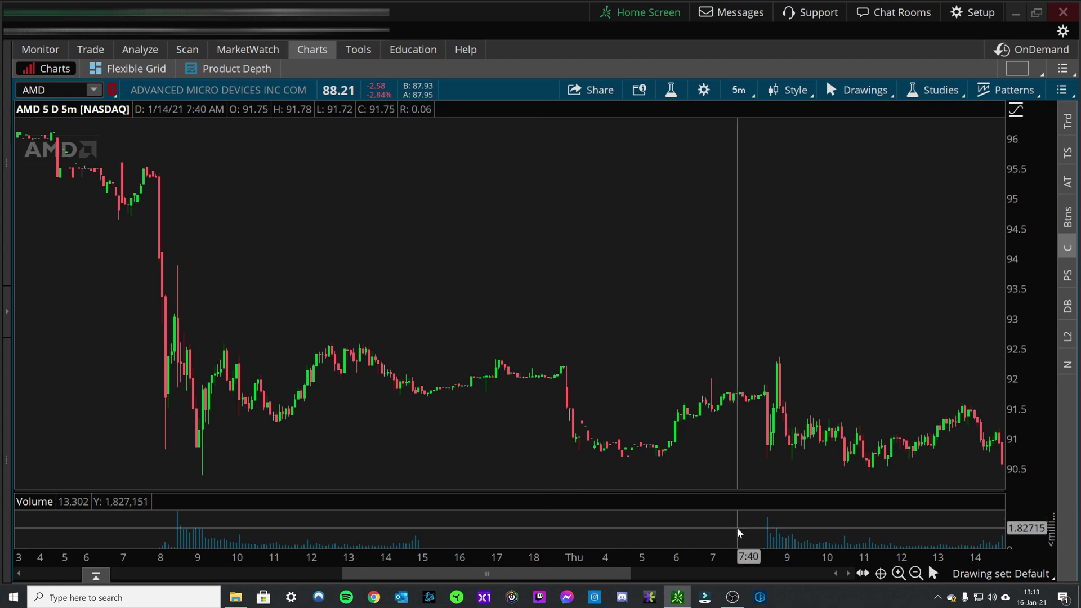
# Step: Toggle Show volume subgraph off and back on in the equities chart settings, applying each change
pyautogui.click(704, 90)
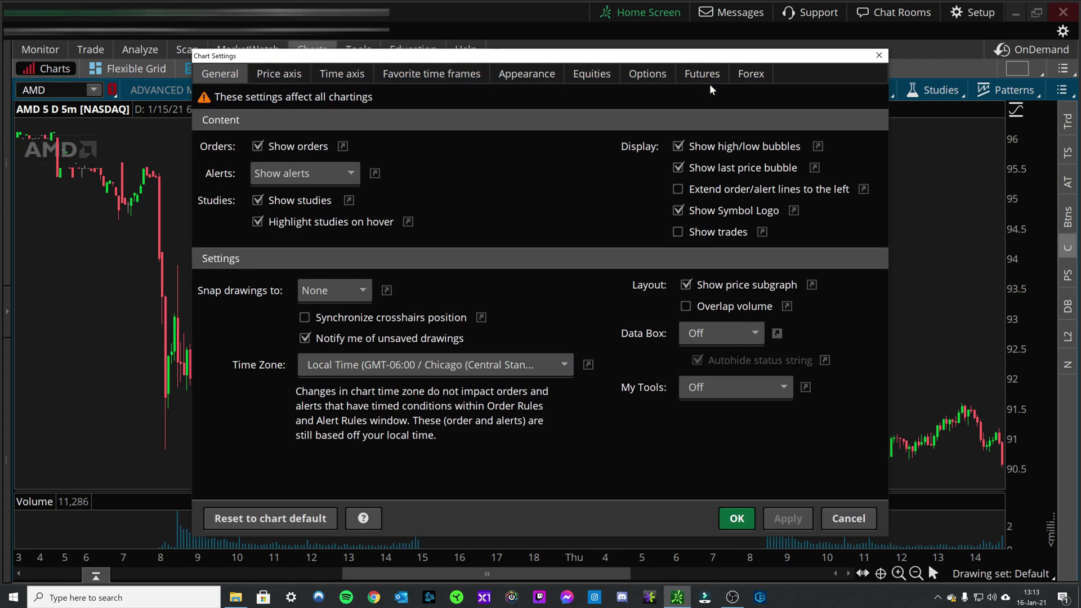
pyautogui.click(596, 73)
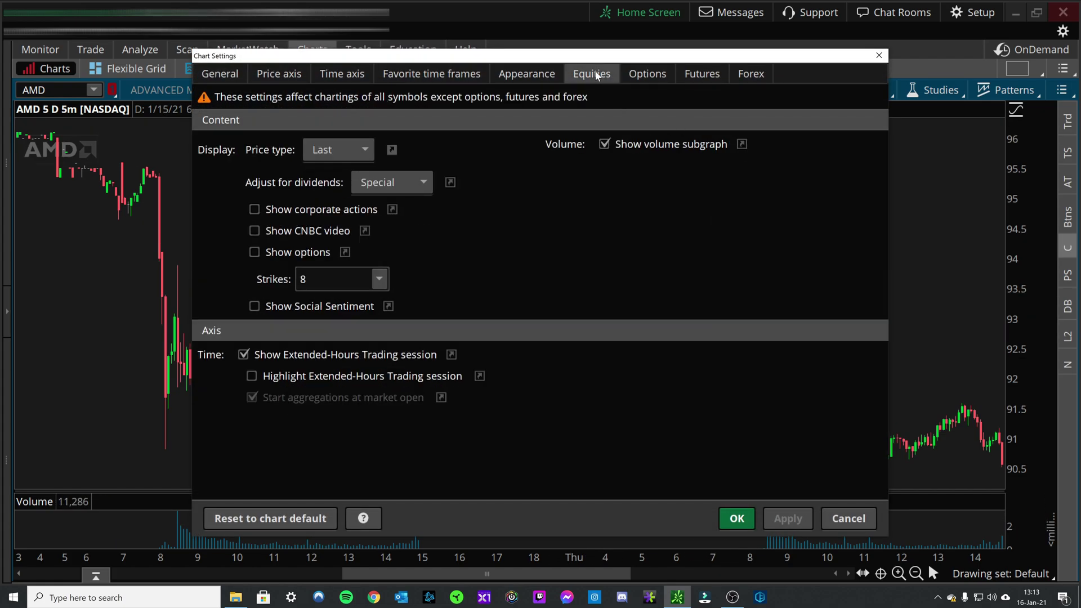
pyautogui.click(604, 144)
pyautogui.click(785, 518)
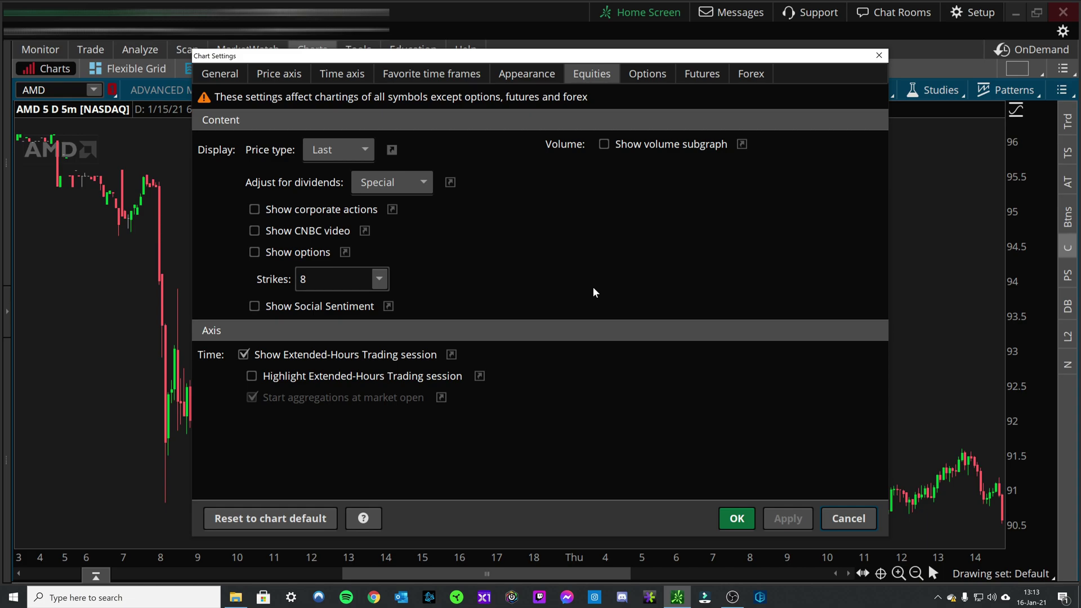
pyautogui.click(604, 144)
pyautogui.click(785, 518)
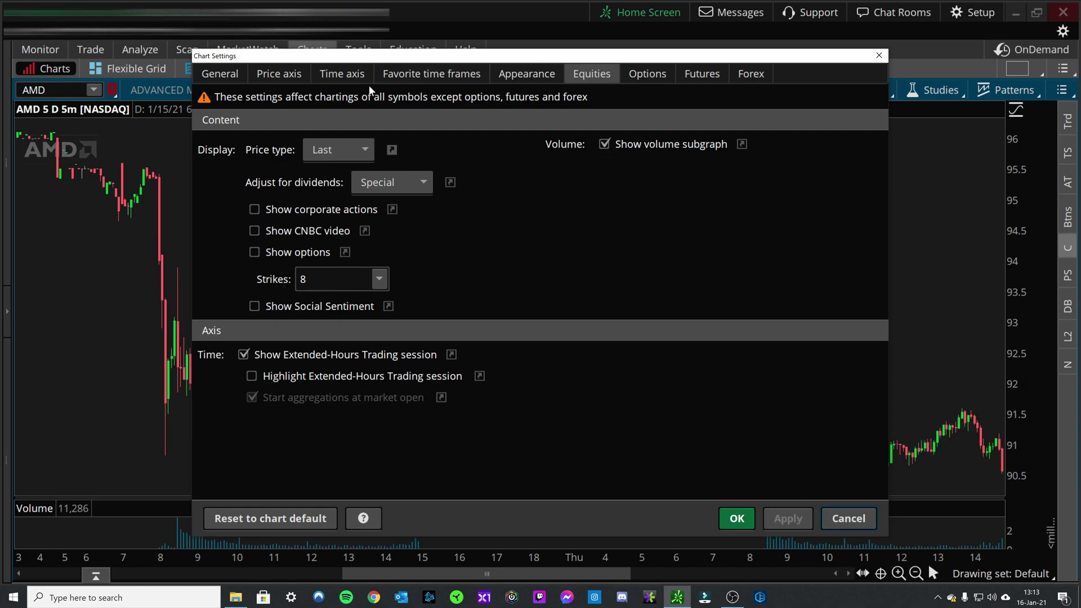
# Step: Turn on Overlap volume in the general chart settings, apply it, and uncover the chart behind the dialog
pyautogui.click(220, 74)
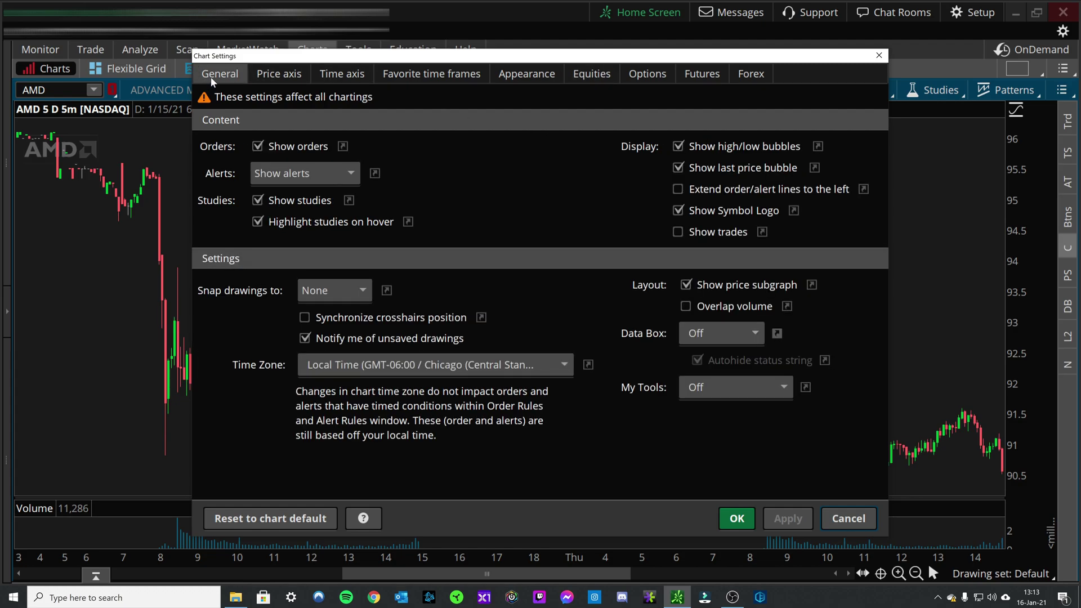
pyautogui.click(687, 307)
pyautogui.click(780, 518)
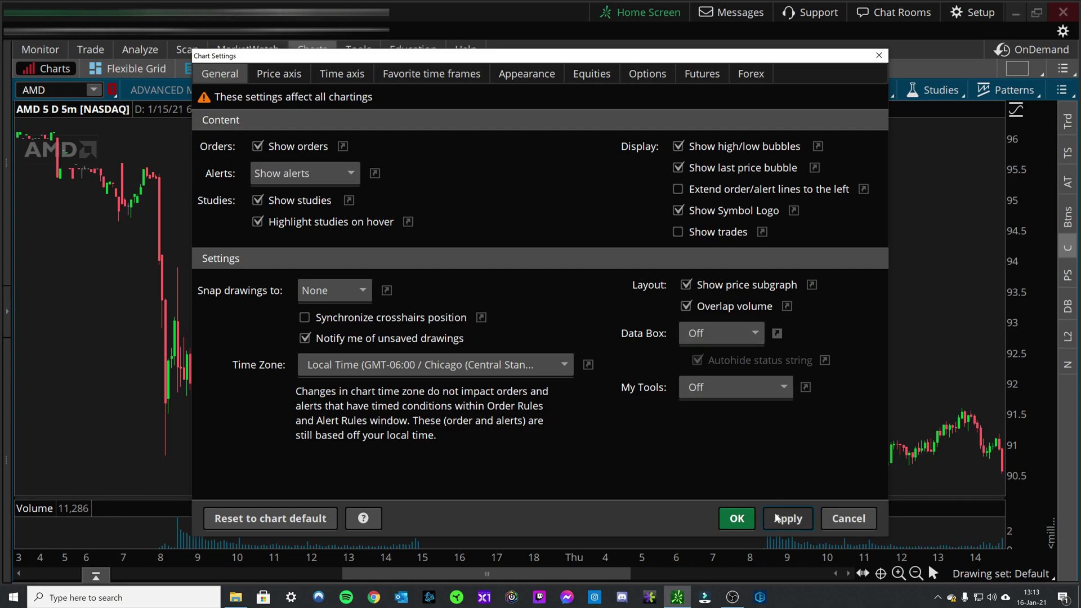
pyautogui.moveTo(690, 58); pyautogui.dragTo(590, 40)
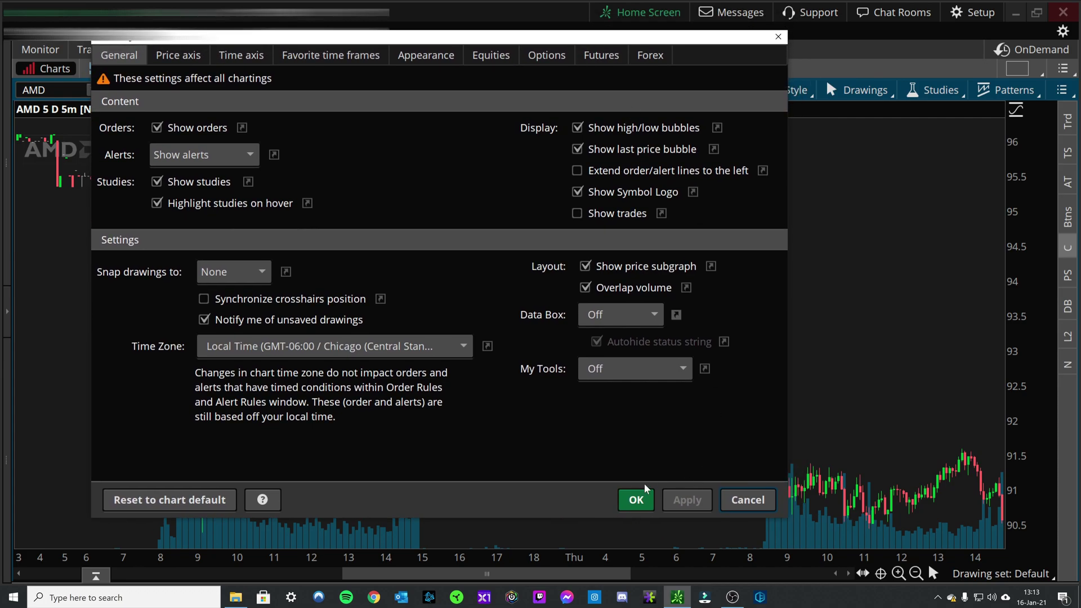
# Step: Accept the chart settings and zoom in on Thursday's market open to examine the overlapped volume against the AMD candles
pyautogui.click(636, 500)
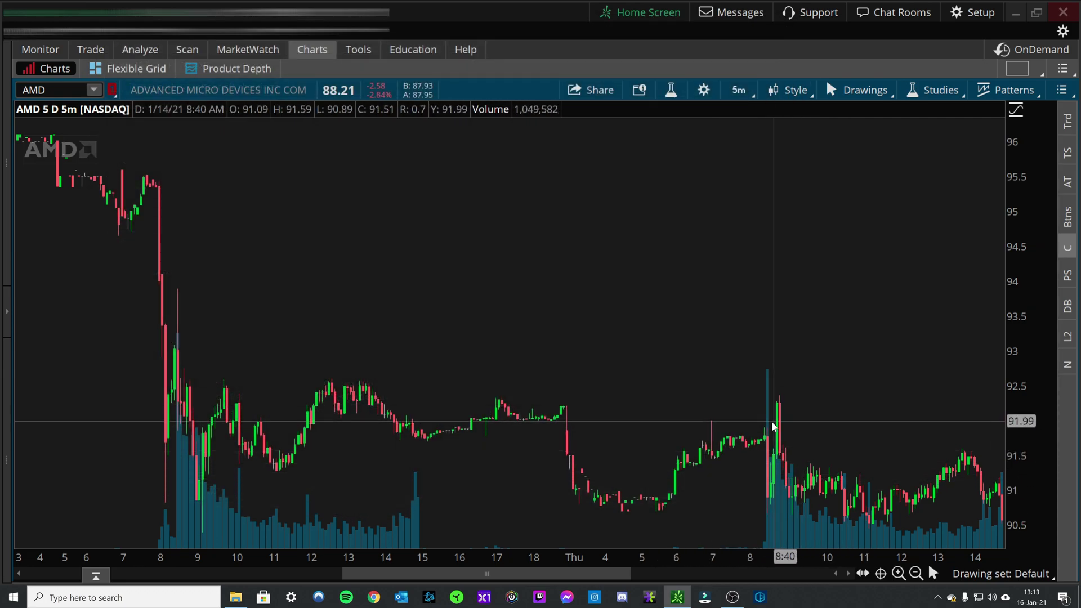
pyautogui.moveTo(724, 454); pyautogui.dragTo(901, 439)
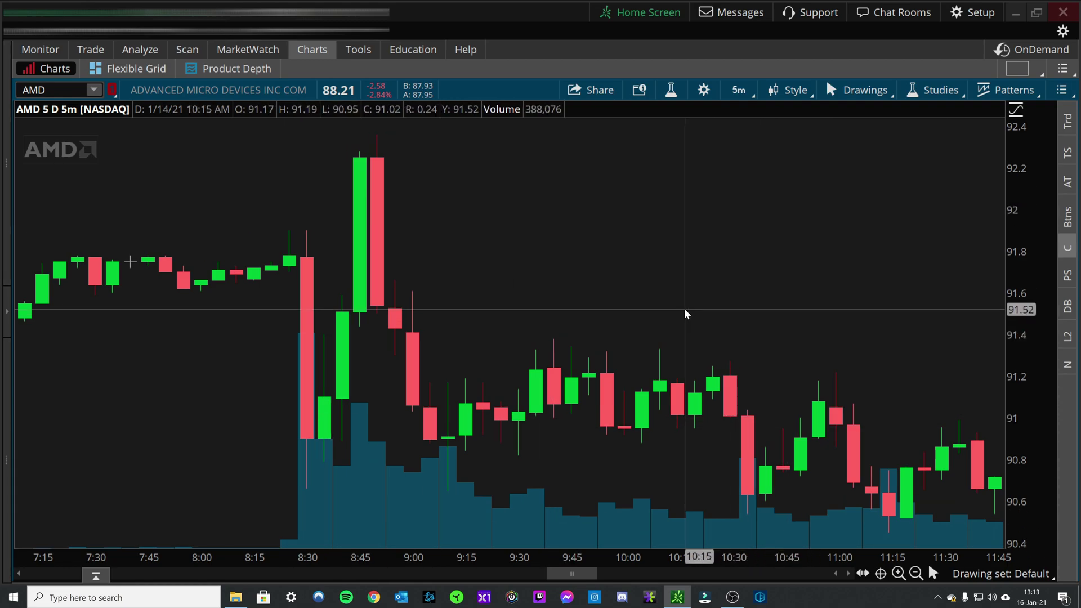
pyautogui.scroll(-5, 378, 549)
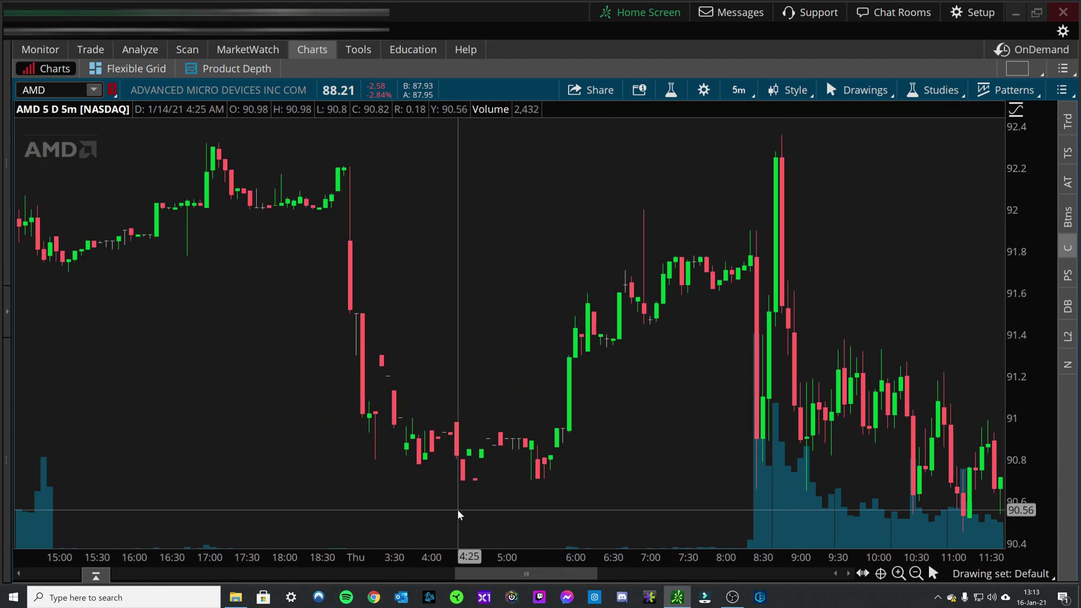
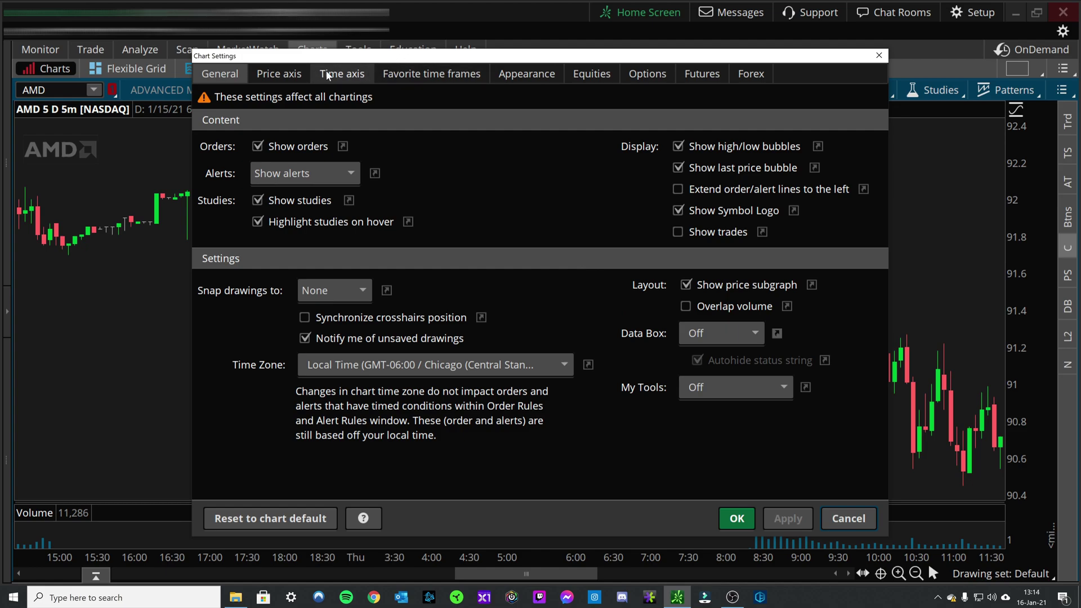
# Step: Turn off Show volume subgraph in the equities chart settings, apply it, and check the Options and Futures settings before closing
pyautogui.click(339, 75)
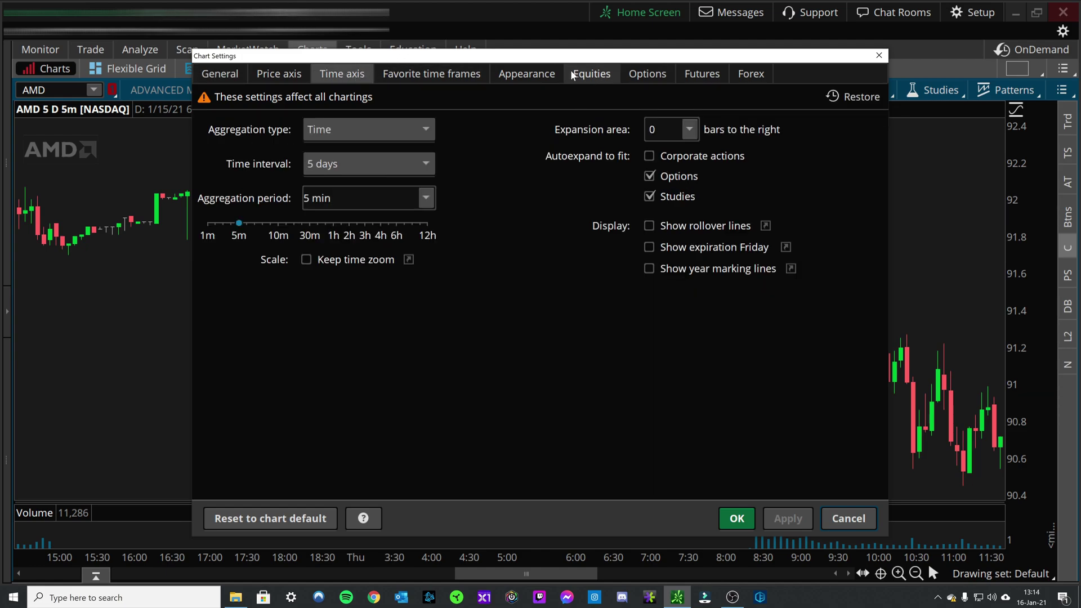
pyautogui.click(591, 74)
pyautogui.click(603, 144)
pyautogui.click(787, 519)
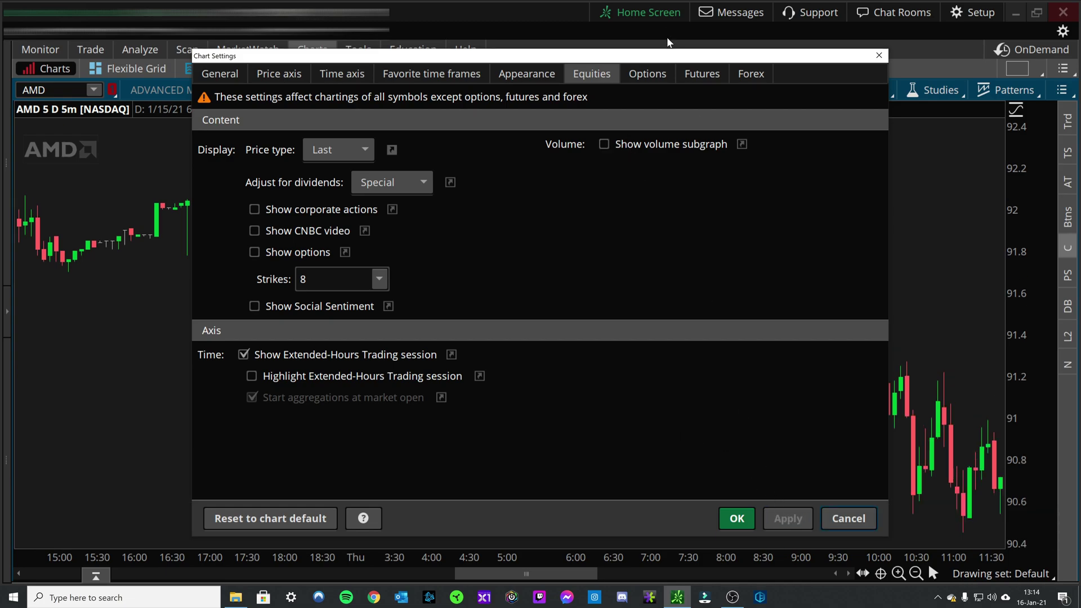
pyautogui.click(663, 76)
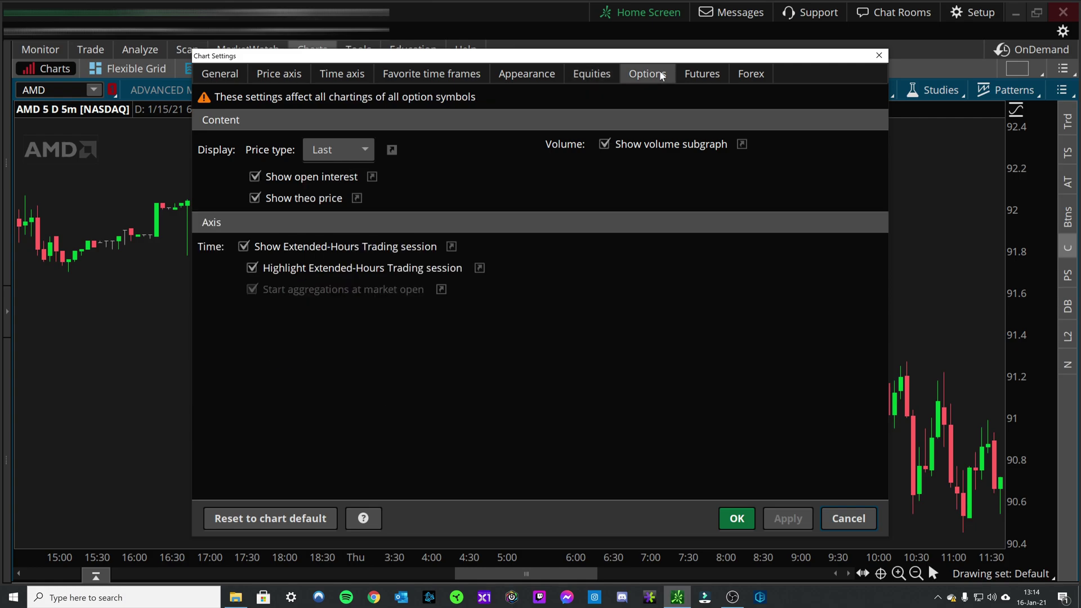
pyautogui.click(698, 76)
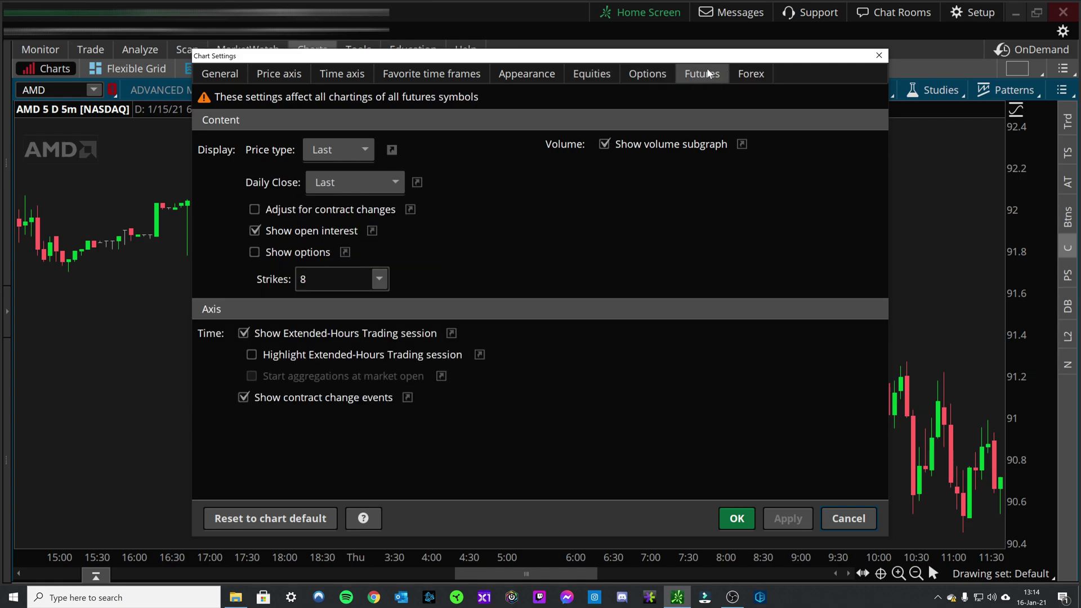
pyautogui.click(725, 516)
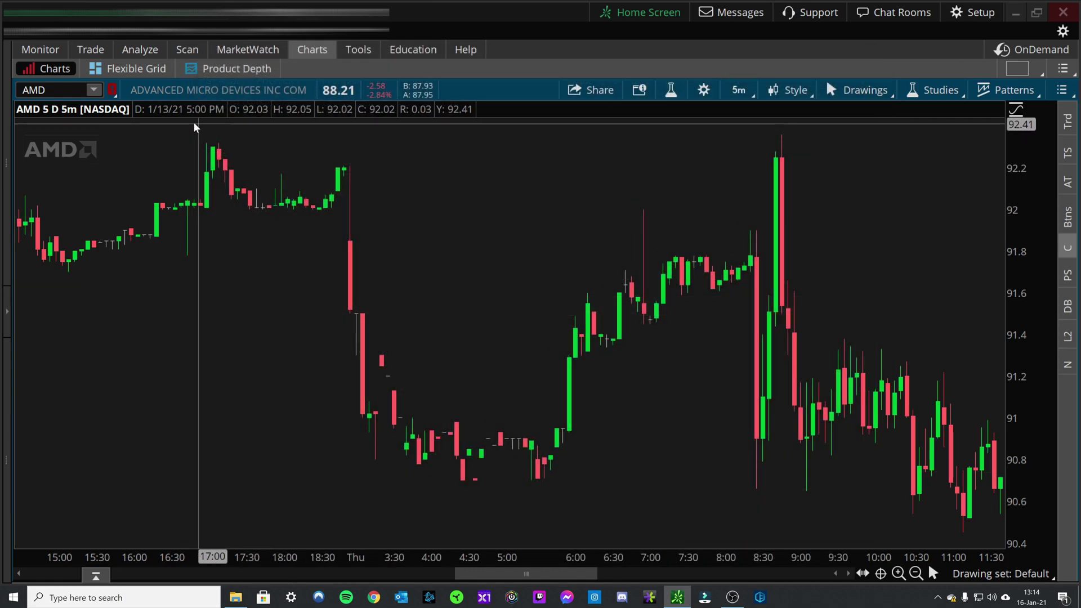
# Step: Load the /ES E-mini S&P 500 Index Futures chart and switch it to the 1 Y : 1D time frame
pyautogui.click(84, 97)
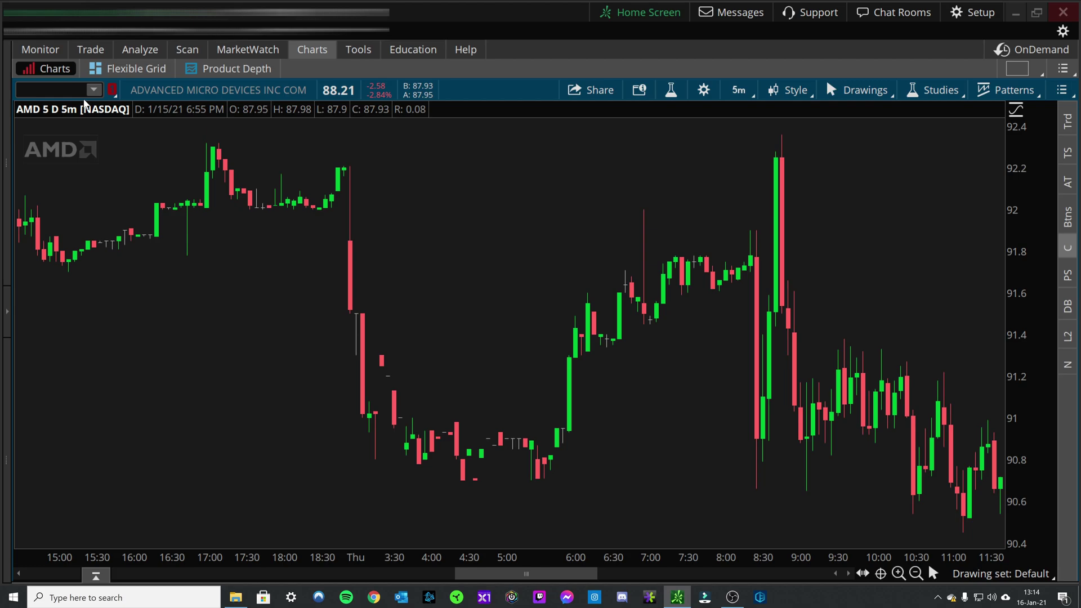
pyautogui.write('/ES')
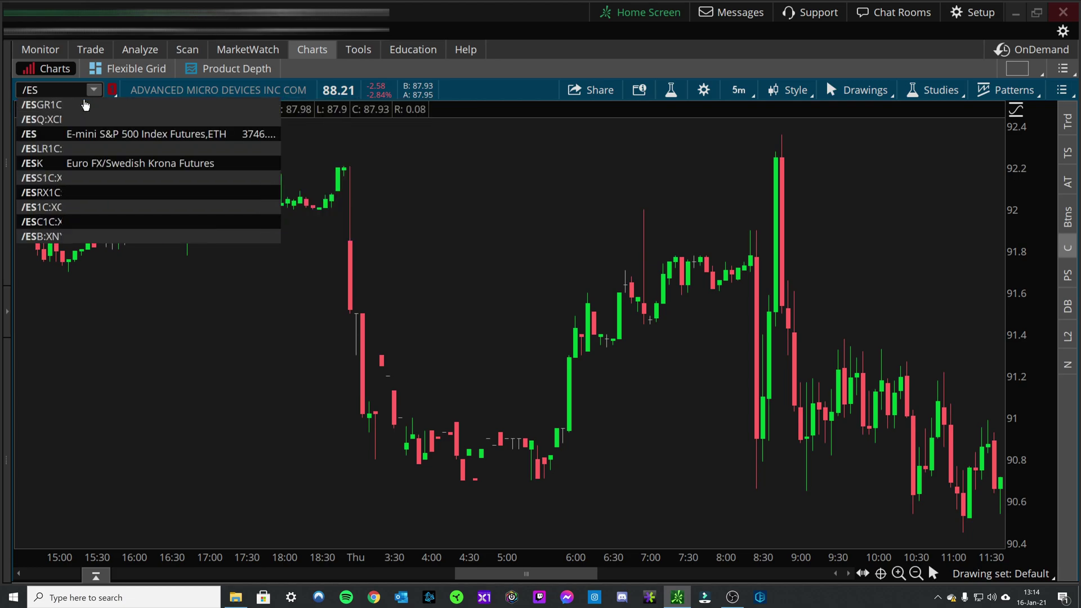
pyautogui.click(142, 137)
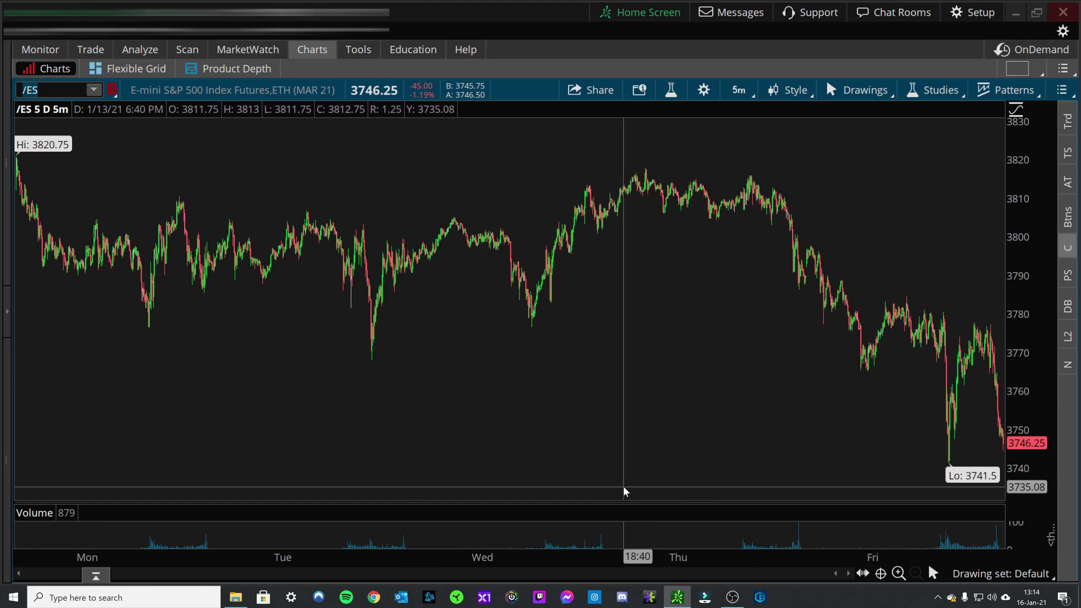
pyautogui.click(739, 91)
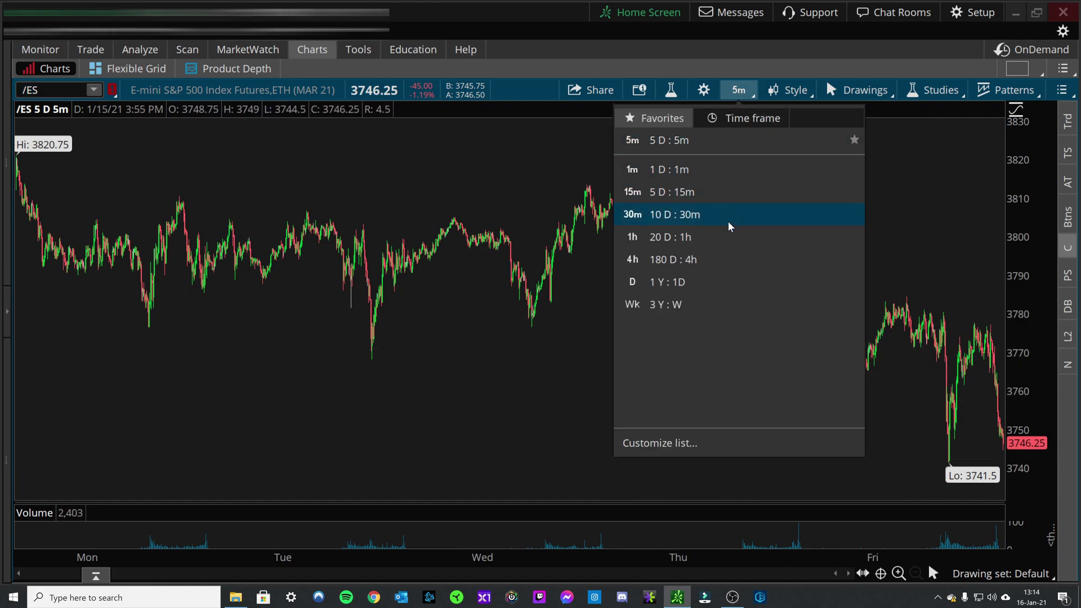
pyautogui.click(710, 282)
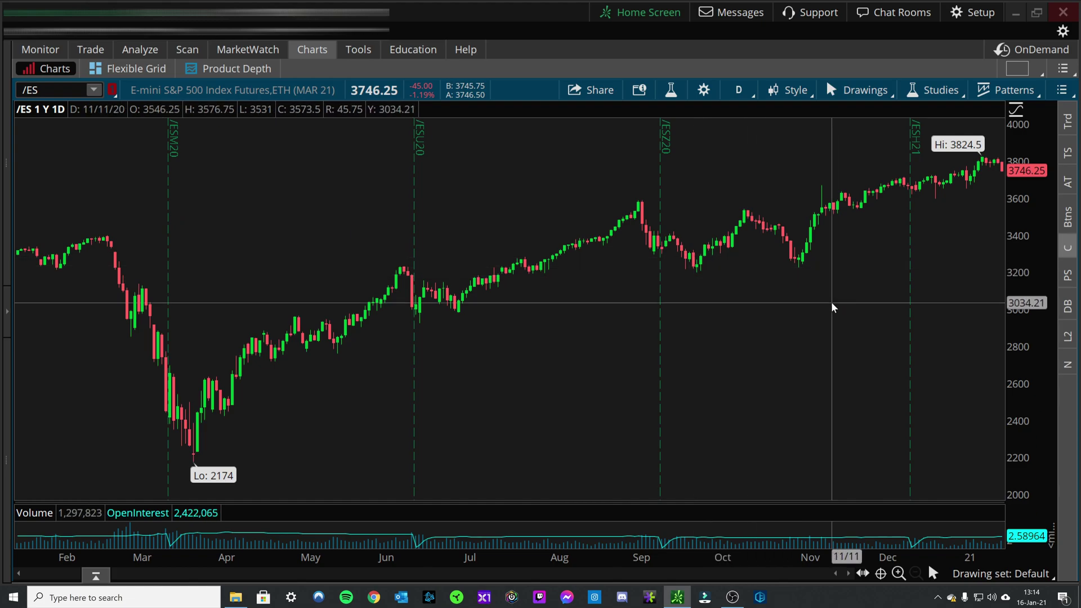
# Step: Turn off Show volume subgraph and Show contract change events in the futures chart settings, applying each change, and close the settings
pyautogui.click(703, 92)
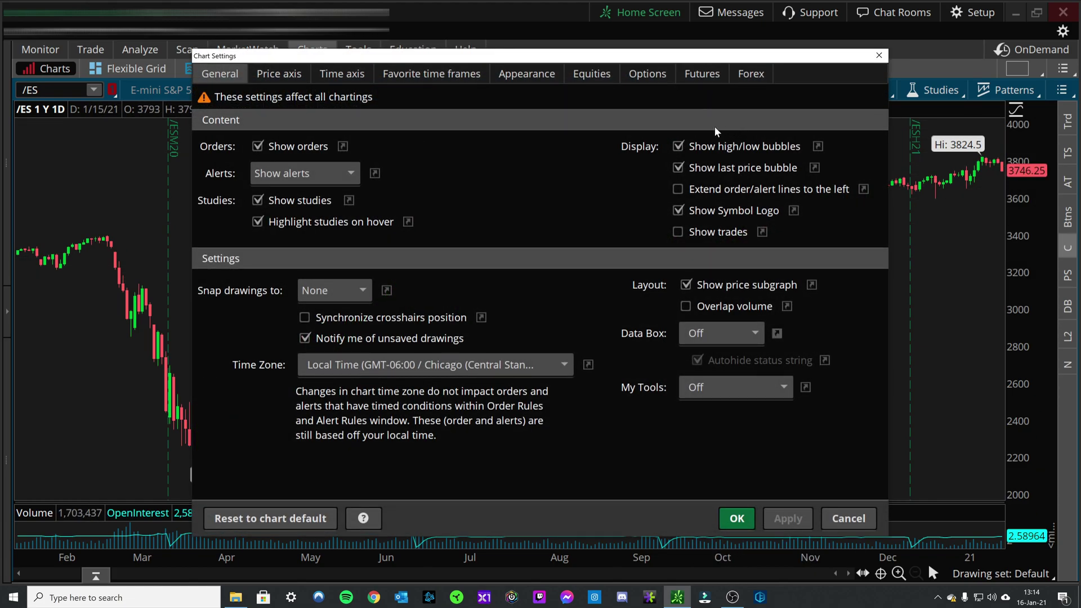
pyautogui.click(719, 80)
pyautogui.click(651, 154)
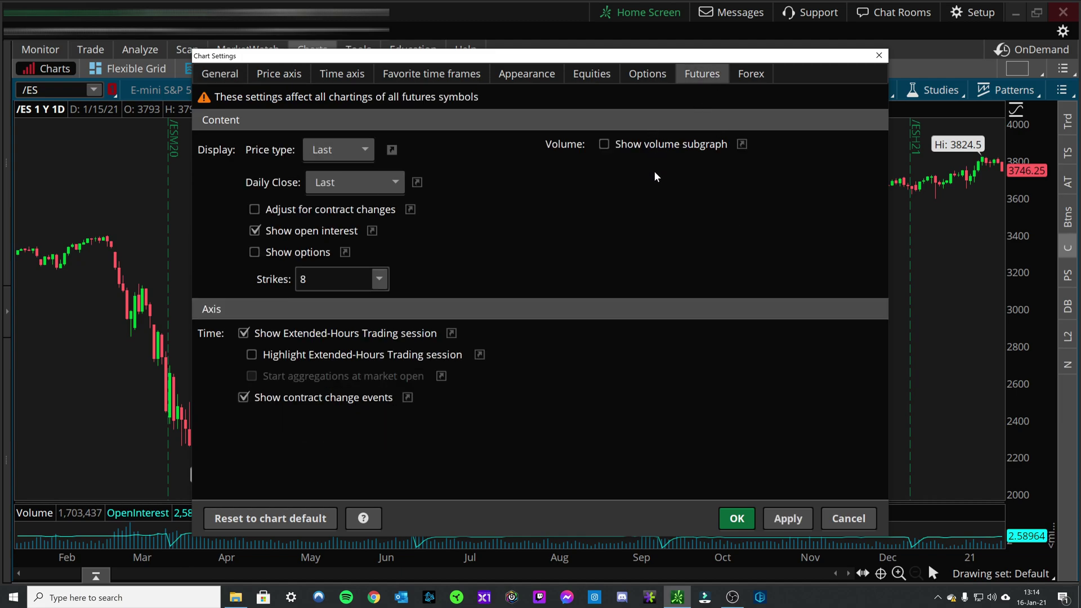
pyautogui.click(788, 518)
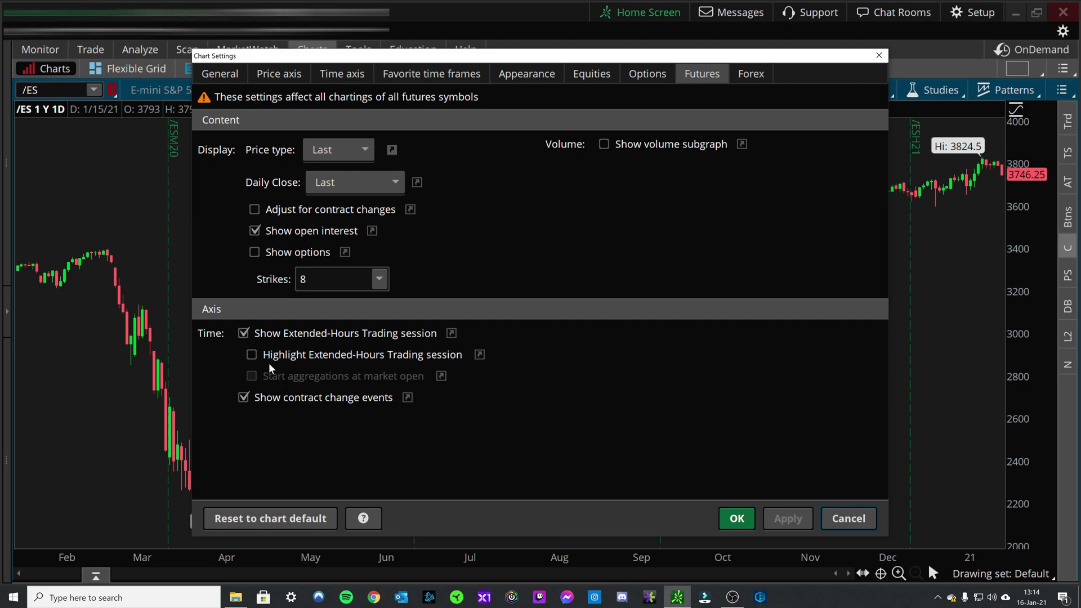
pyautogui.click(244, 397)
pyautogui.click(788, 518)
pyautogui.click(737, 518)
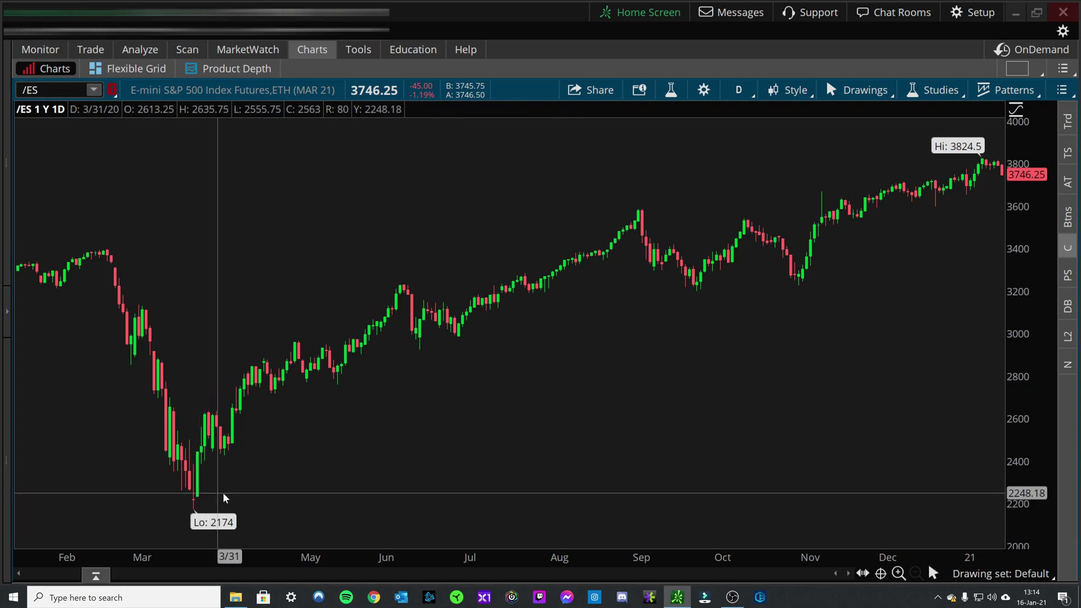
# Step: Draw a trendline on the /ES chart from the late-March low at about 2216 to about 3000 in early September
pyautogui.click(861, 90)
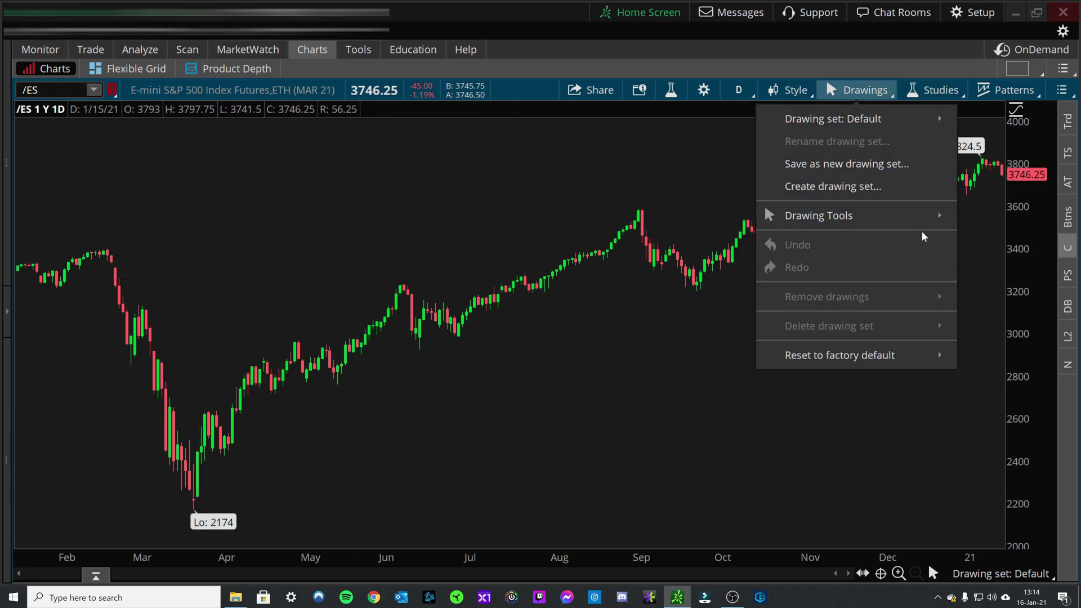
pyautogui.moveTo(948, 219)
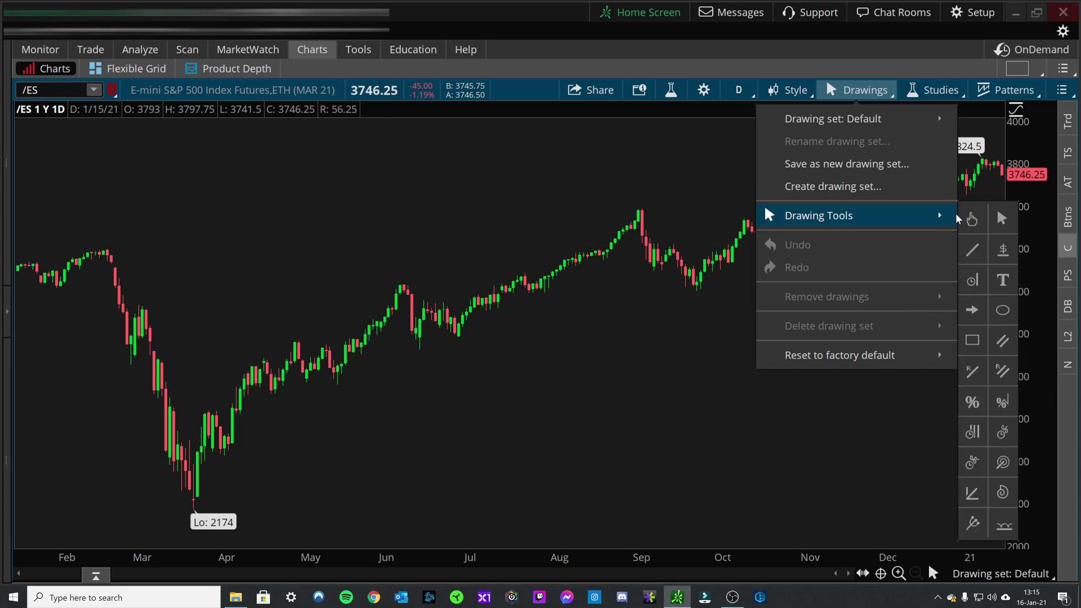
pyautogui.click(972, 249)
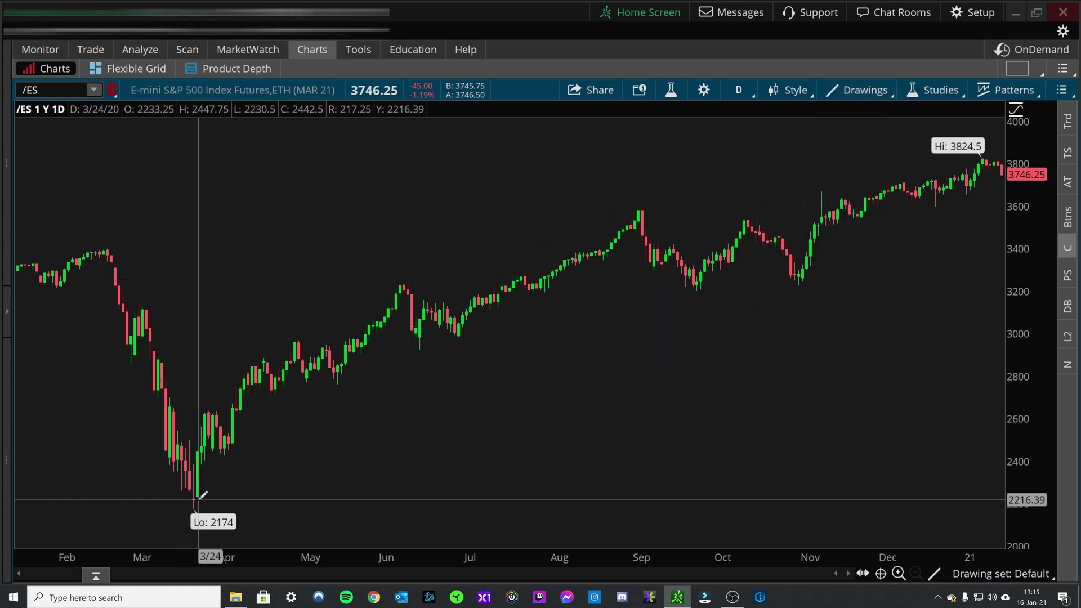
pyautogui.moveTo(195, 499)
pyautogui.mouseDown()
pyautogui.moveTo(719, 331)
pyautogui.moveTo(655, 339)
pyautogui.mouseUp()
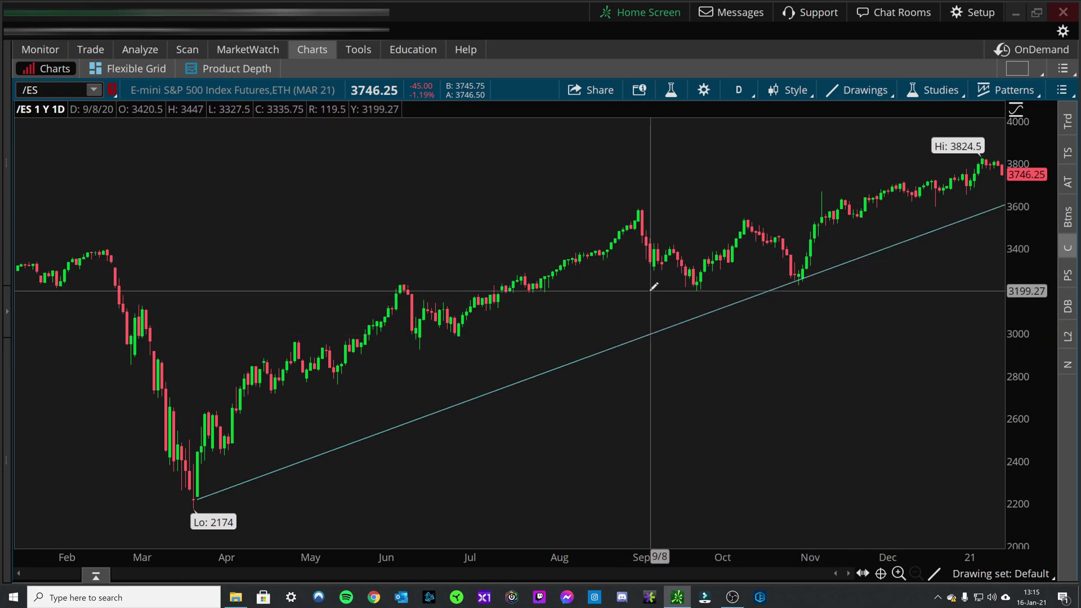
# Step: Remove the trendline drawing from the /ES chart
pyautogui.rightClick(643, 338)
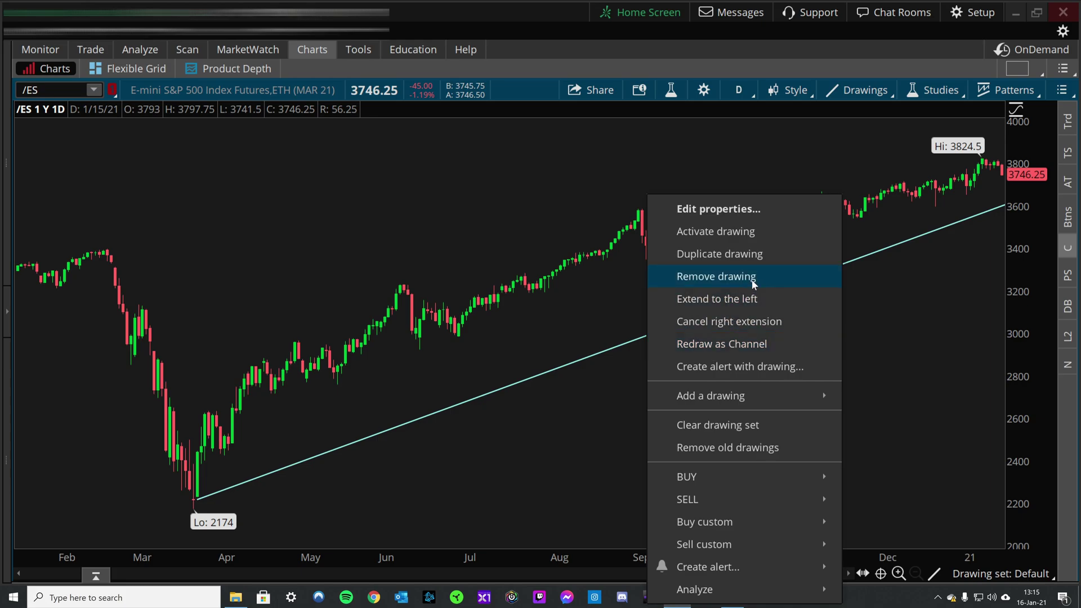
pyautogui.click(514, 314)
pyautogui.rightClick(663, 332)
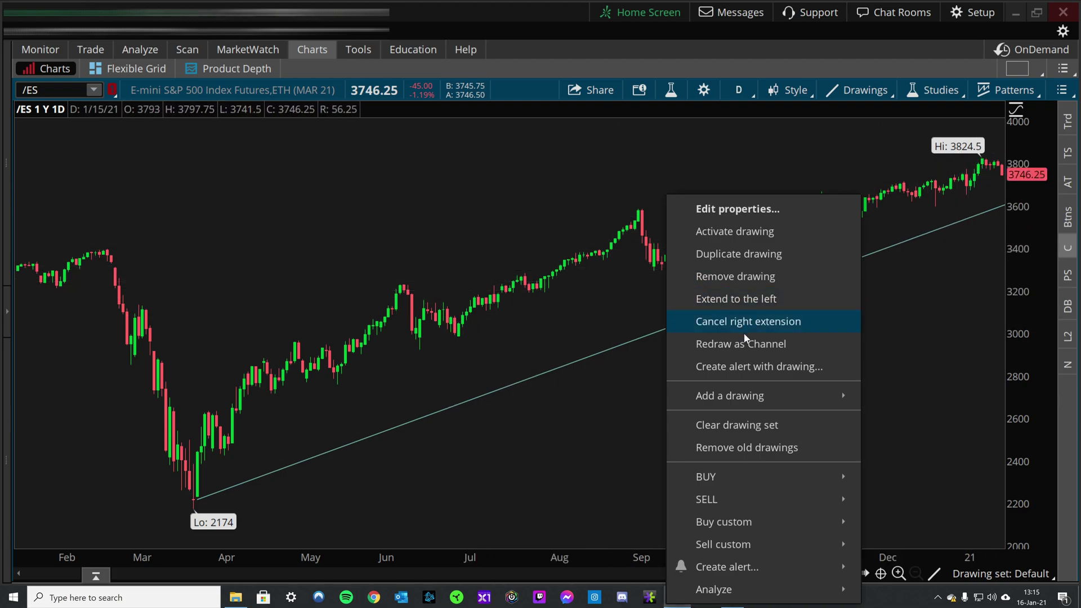
pyautogui.click(761, 285)
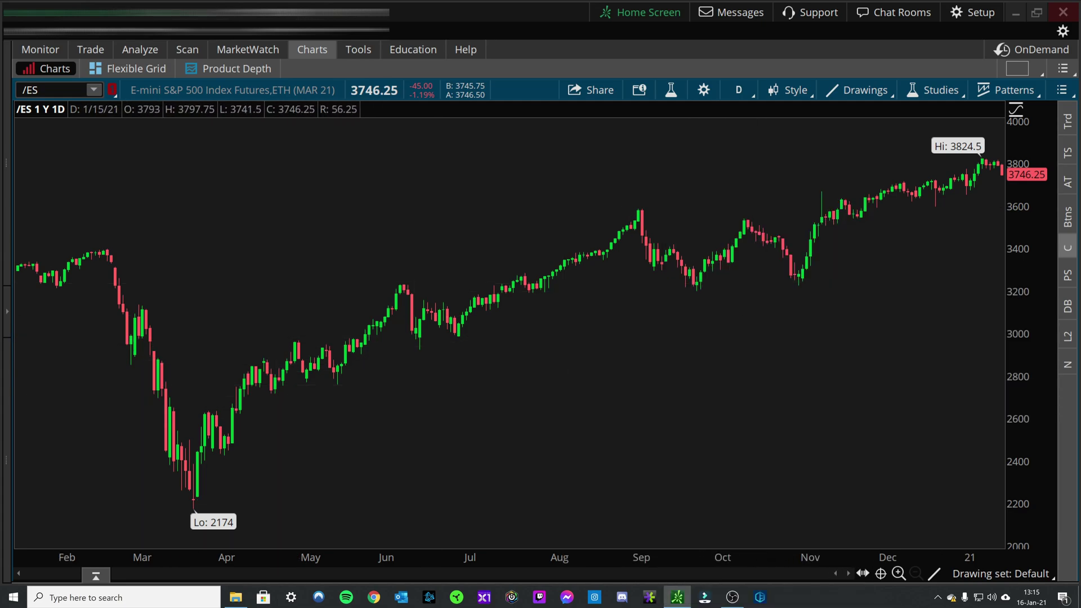